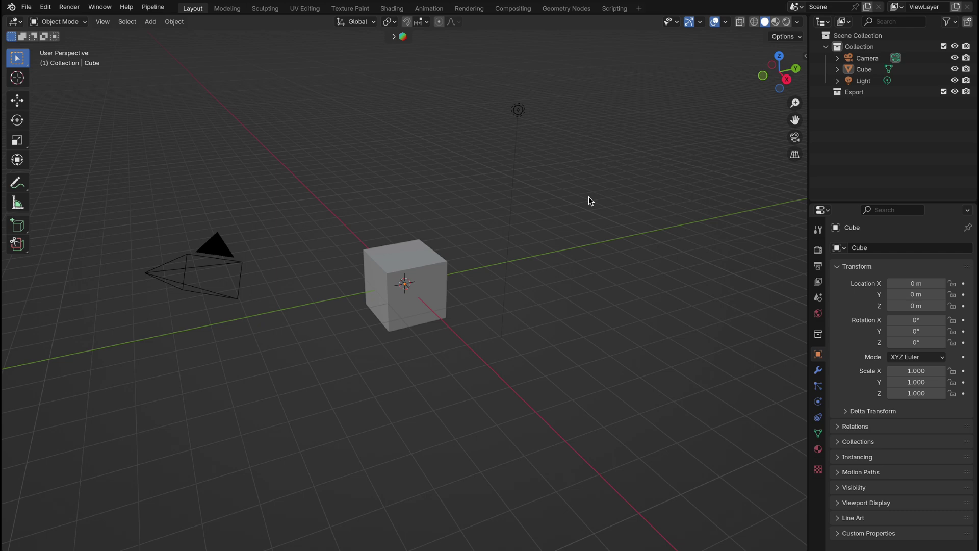
Step: Add a Motion Tracking workspace and load the drone street footage clip
click(639, 8)
mouse_move(636, 65)
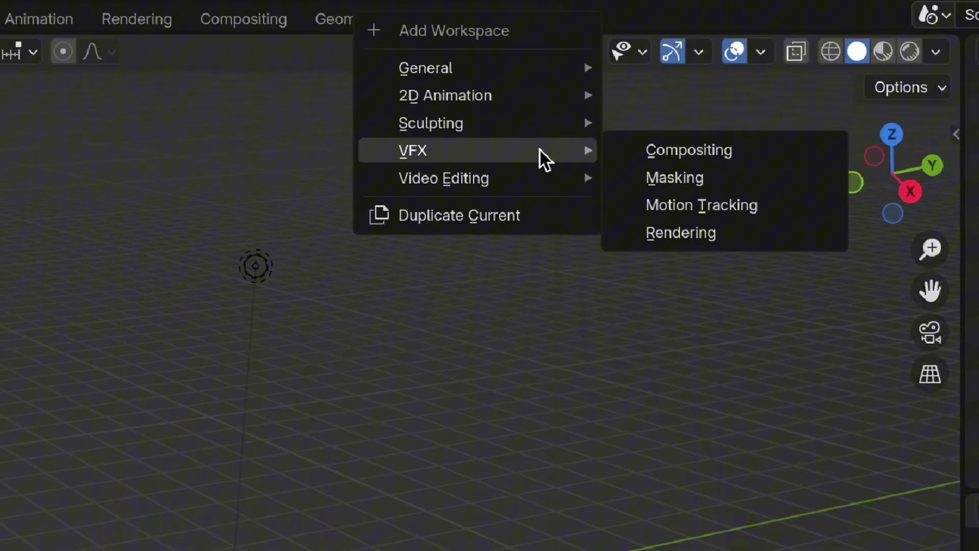
click(678, 207)
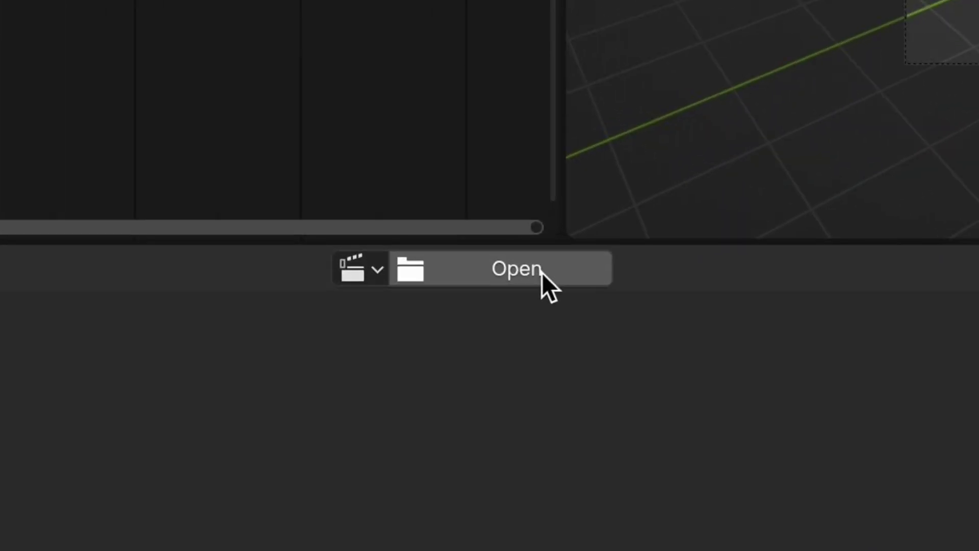
click(515, 264)
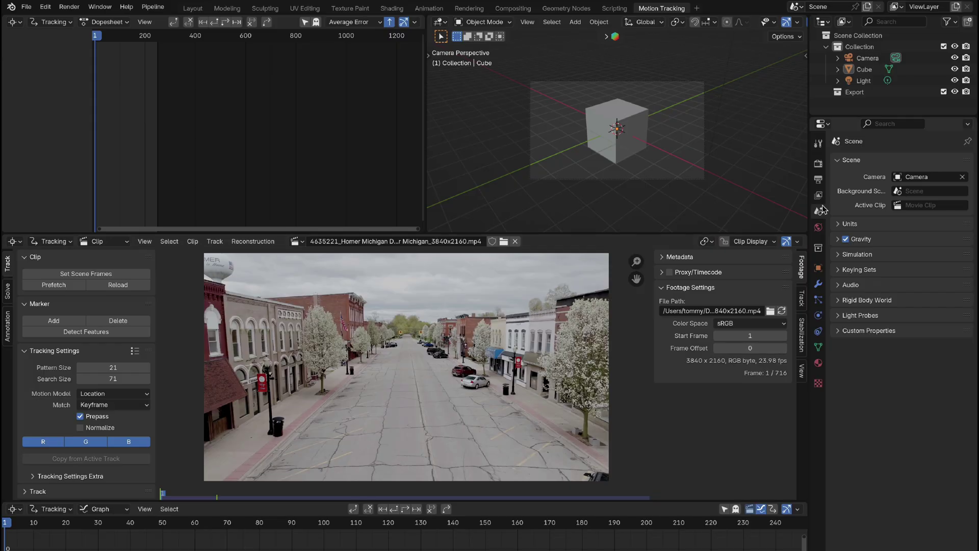
Step: Set the render resolution to 3840 × 2160
click(818, 179)
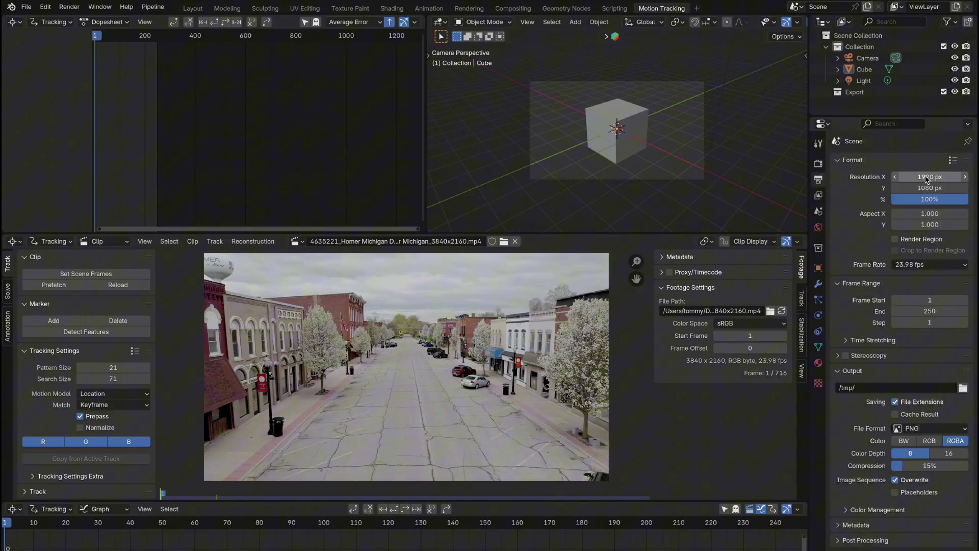
click(924, 177)
text(3840)
key(Tab)
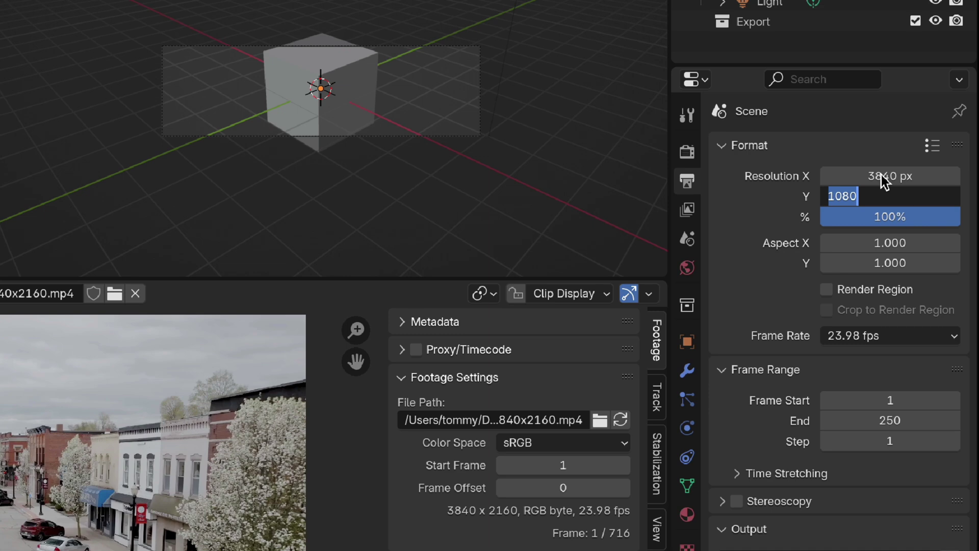
text(2160)
key(Return)
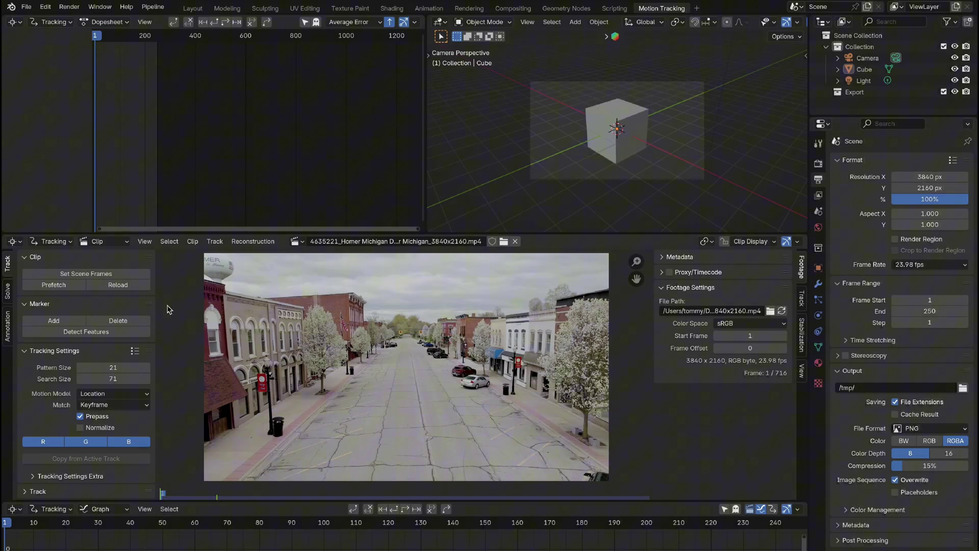
Step: Match the scene frames to all 716 clip frames, prefetch the footage, and choose the Affine motion model
click(101, 274)
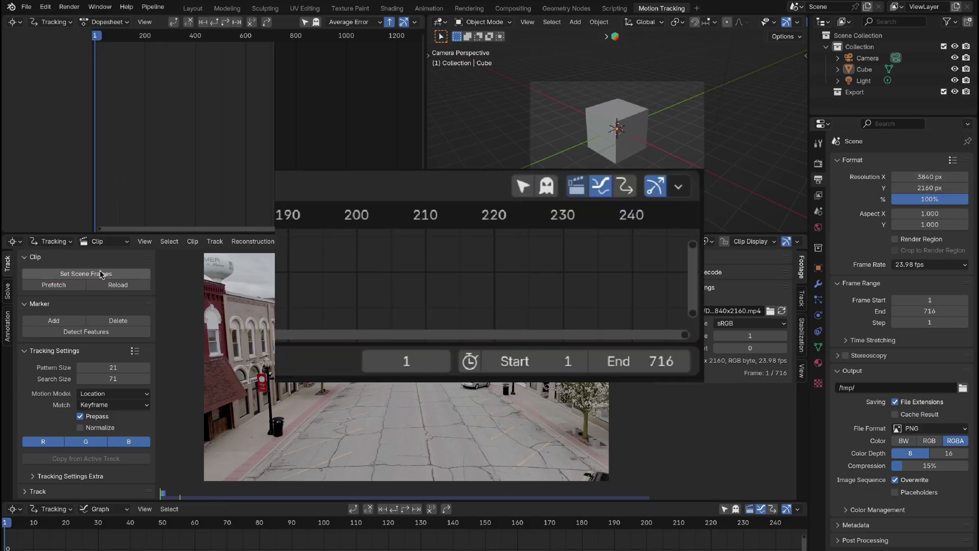
click(64, 287)
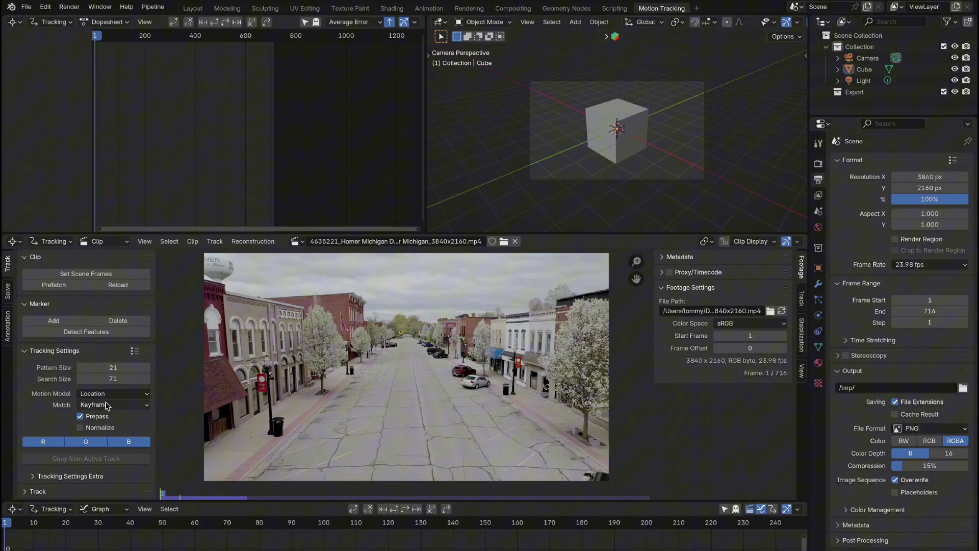
click(105, 394)
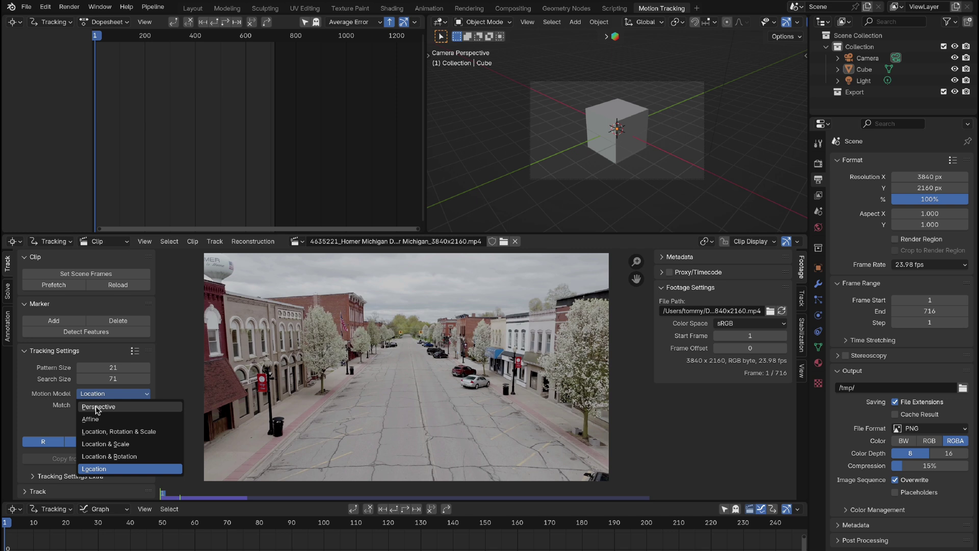
click(102, 419)
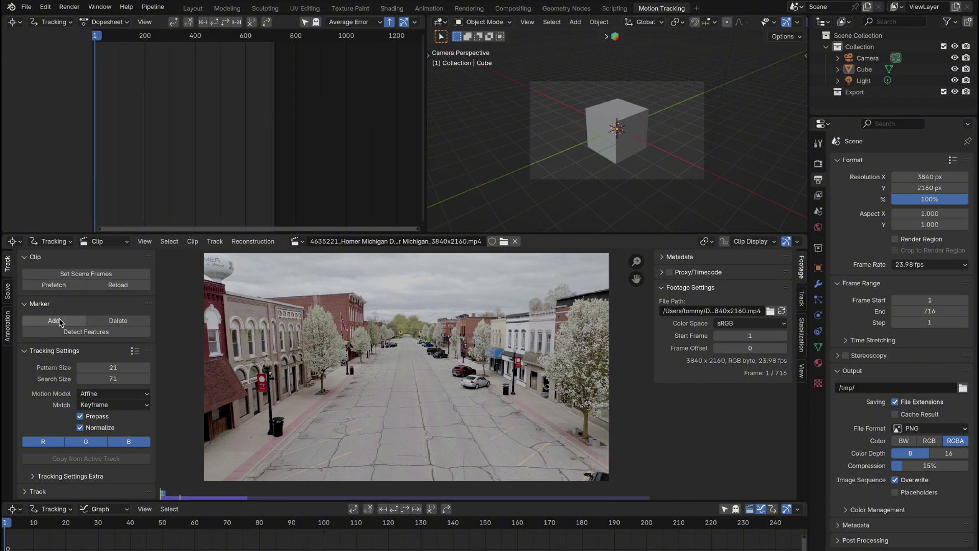
Step: Add a tracking marker and move it onto the sidewalk trash can
ctrl+click(352, 376)
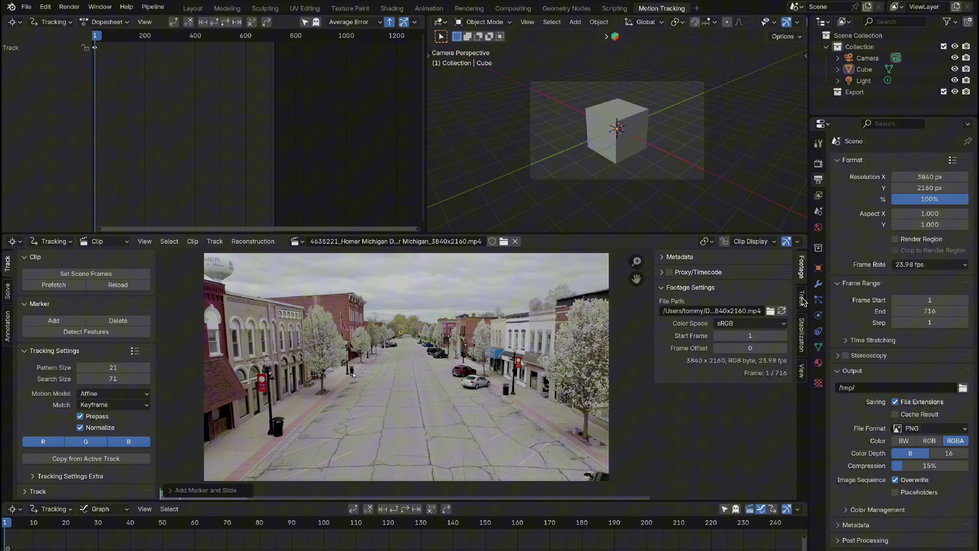
click(802, 299)
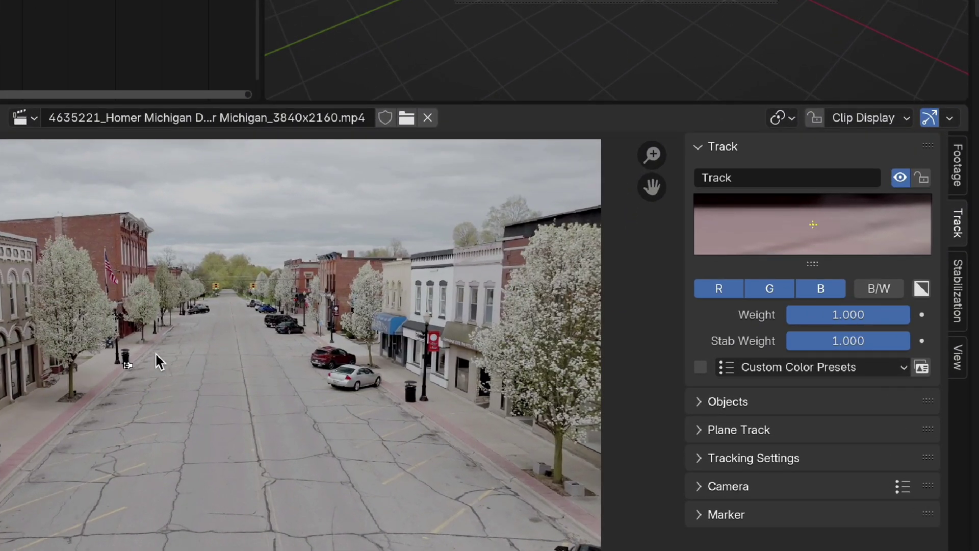
key(g)
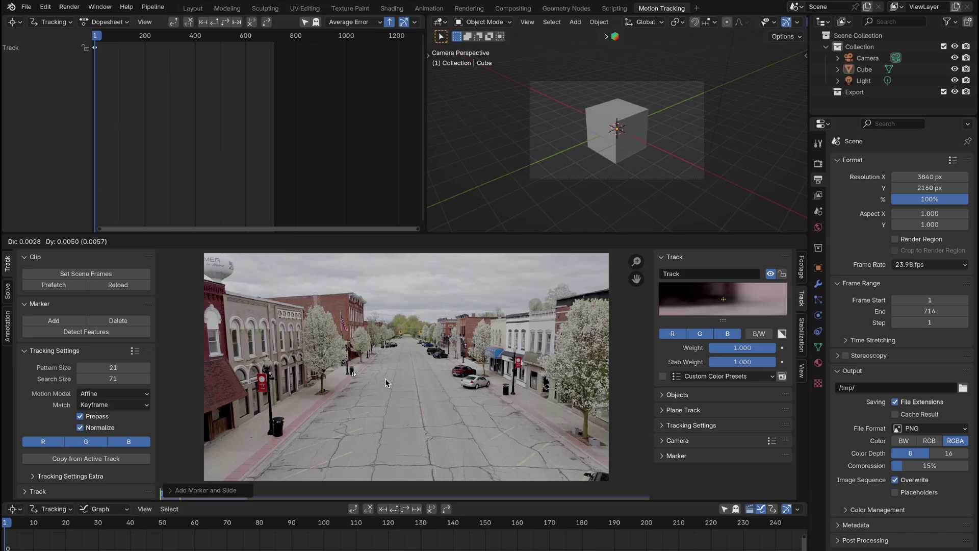
click(385, 378)
click(51, 491)
scroll(84, 459, down, 3)
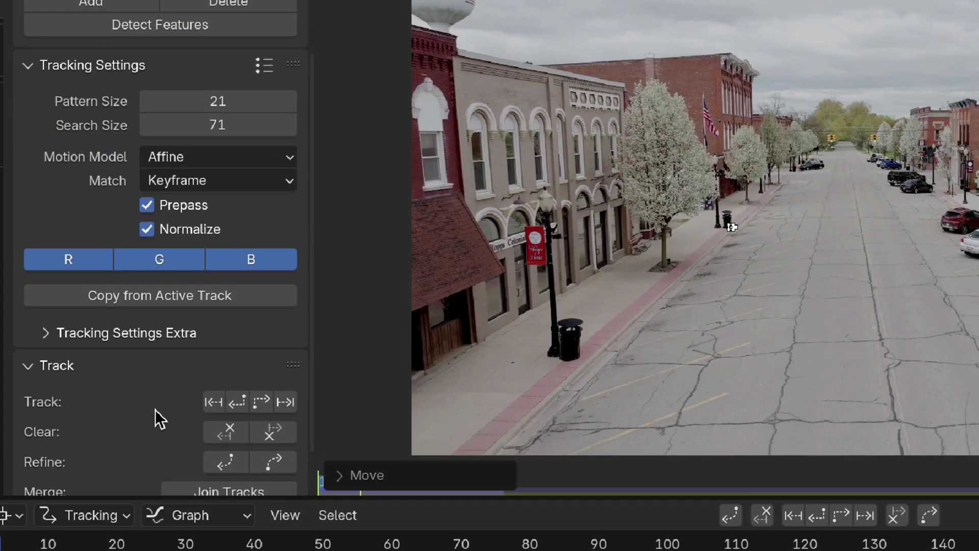
click(26, 366)
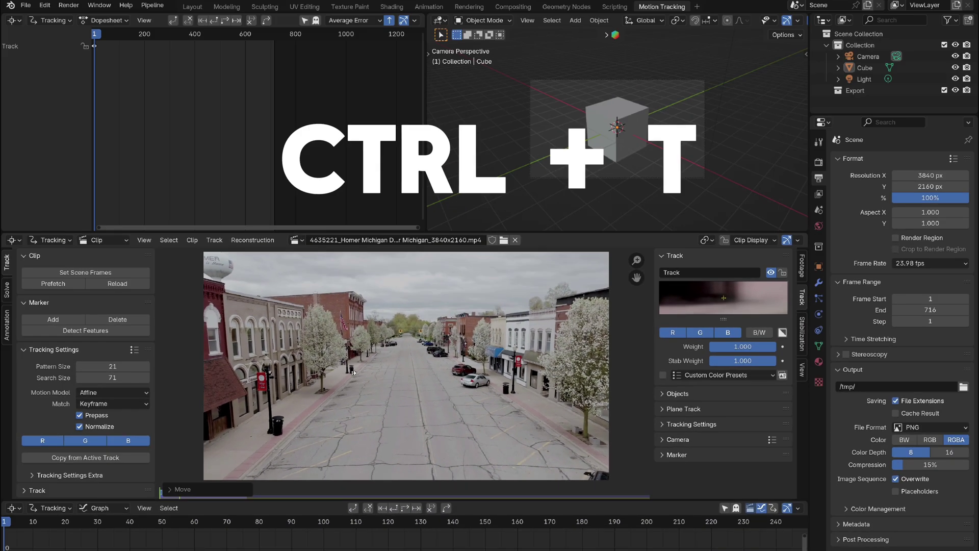
Step: Track the marker forward with Ctrl+T and play the clip from frame 1 to check it
key(ctrl+t)
key(shift+Left)
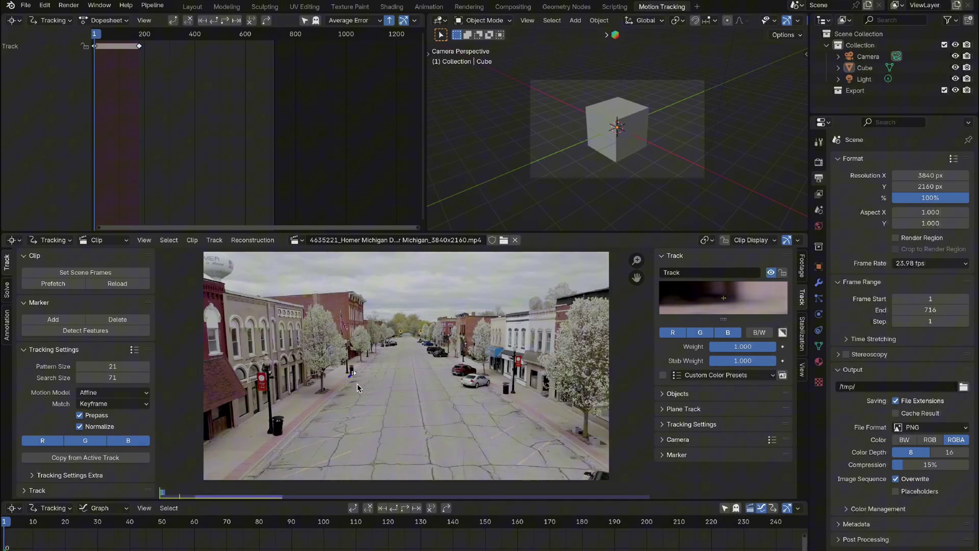
key(space)
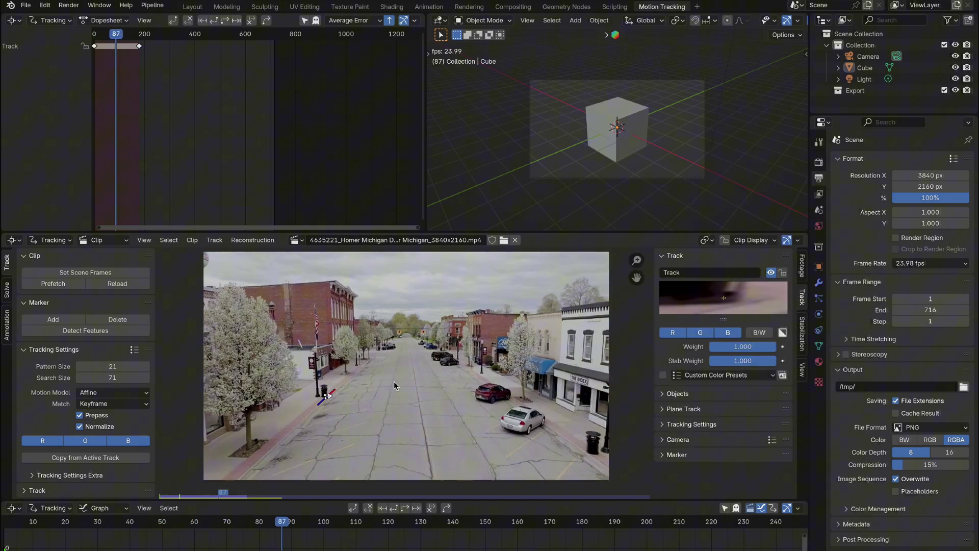
key(Escape)
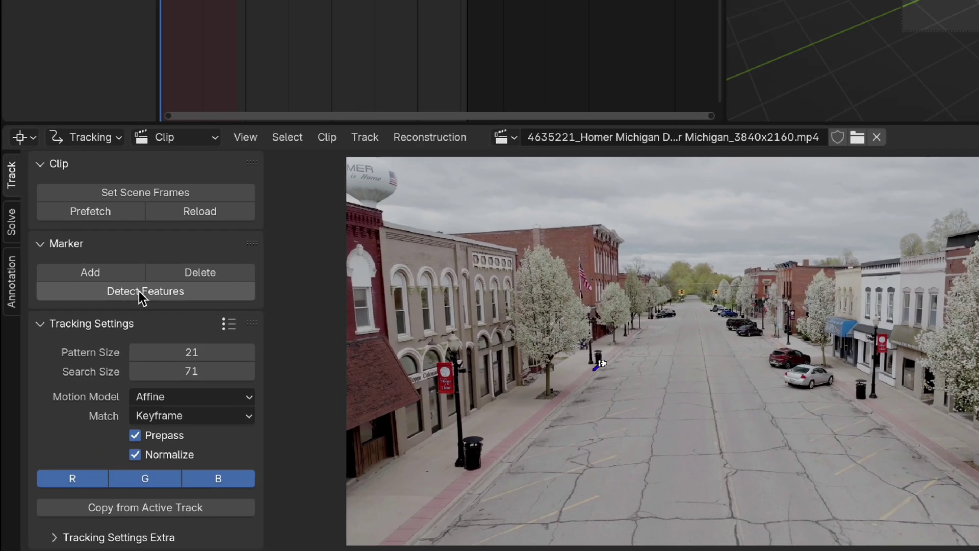
Step: Detect features across the footage and track all the markers forward
click(82, 331)
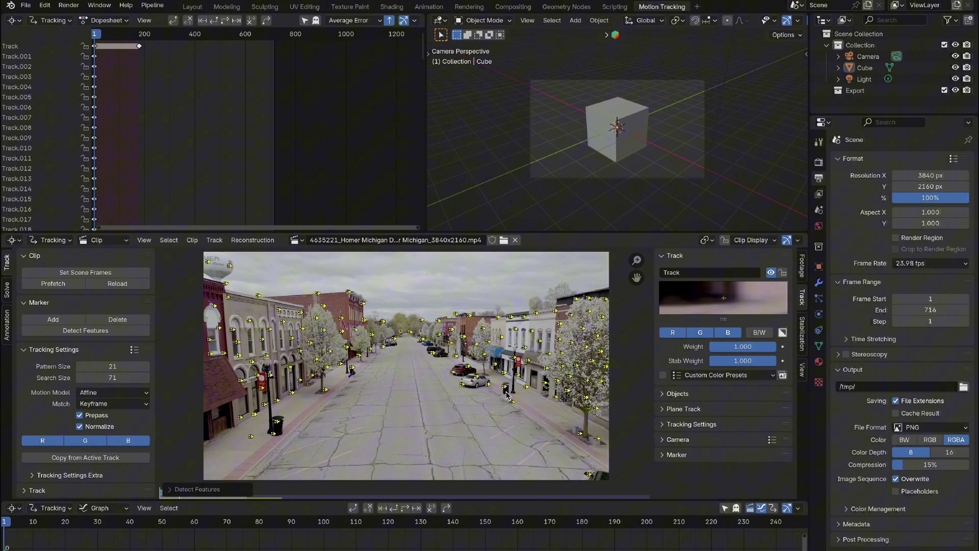
click(505, 388)
click(486, 385)
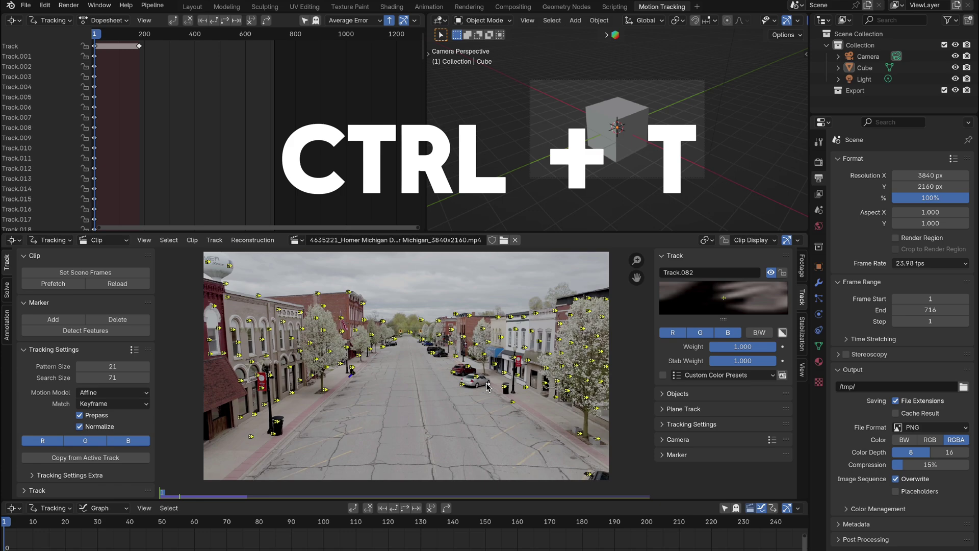
key(ctrl+t)
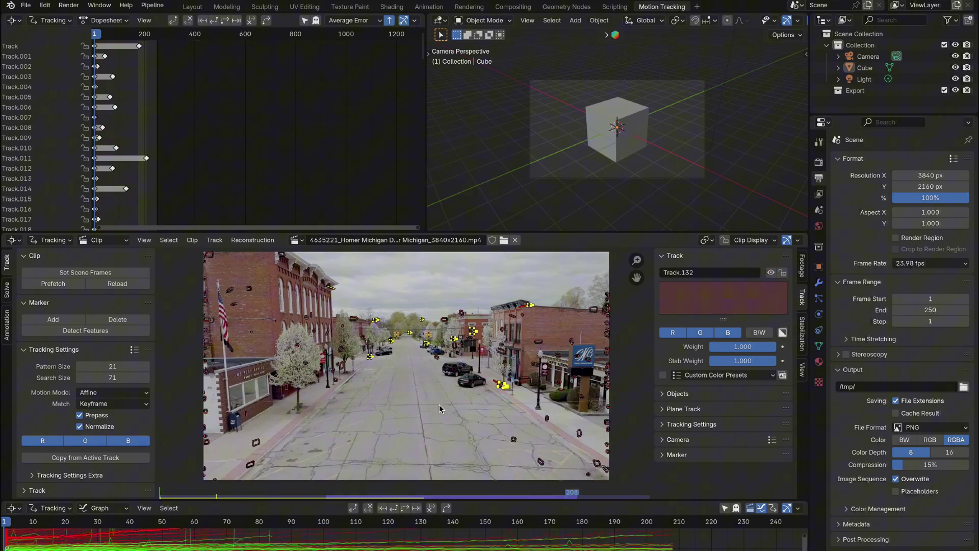
Step: Scrub around frames 110–116 to find badly behaving tracks and delete them
drag(390, 449, 391, 448)
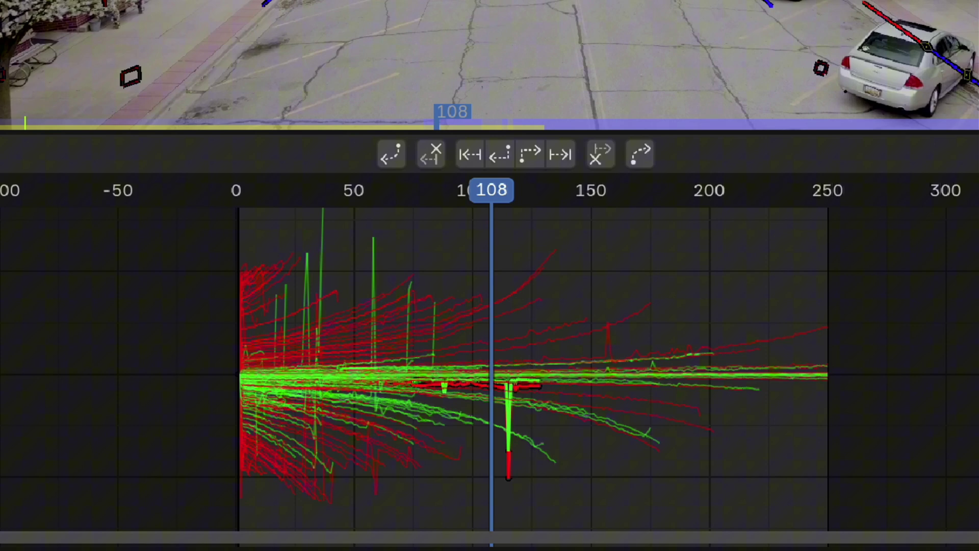
scroll(405, 339, down, 1)
scroll(529, 56, down, 2)
drag(490, 189, 504, 186)
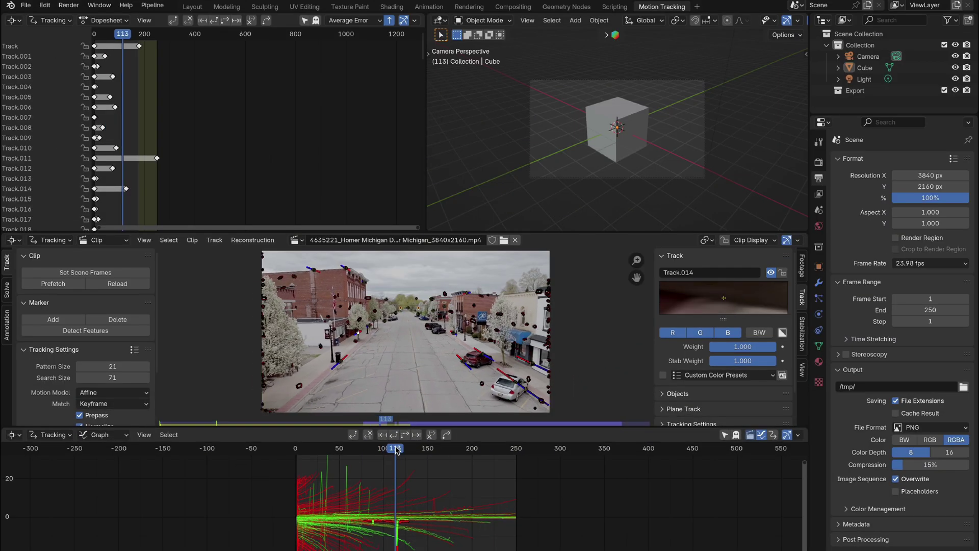
mouse_move(397, 450)
mouse_down()
mouse_move(343, 456)
mouse_move(433, 454)
mouse_up()
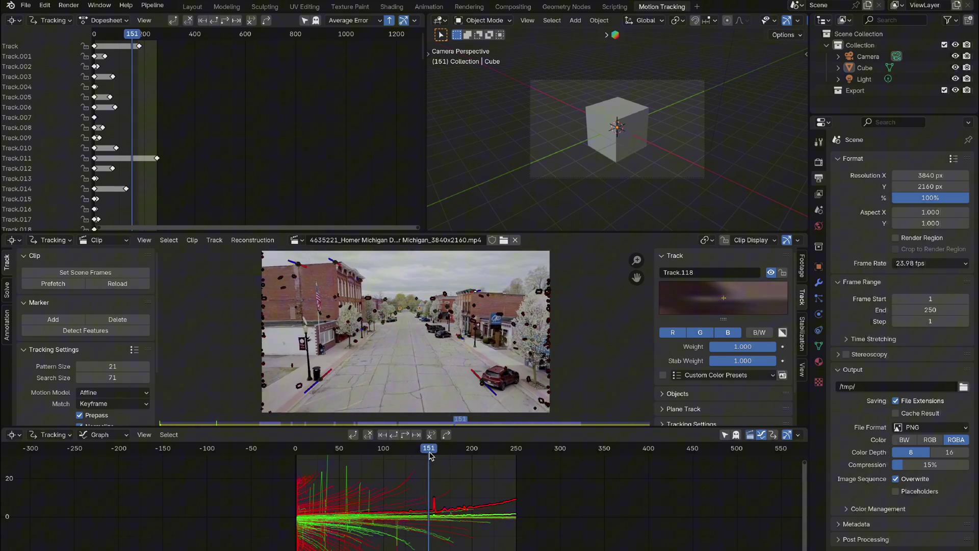
drag(432, 455, 365, 459)
key(x)
click(430, 343)
Step: Enable automatic keyframe selection and solve the camera motion, giving a 0.97 px solve error
drag(497, 426, 517, 496)
scroll(438, 409, up, 1)
scroll(437, 409, up, 1)
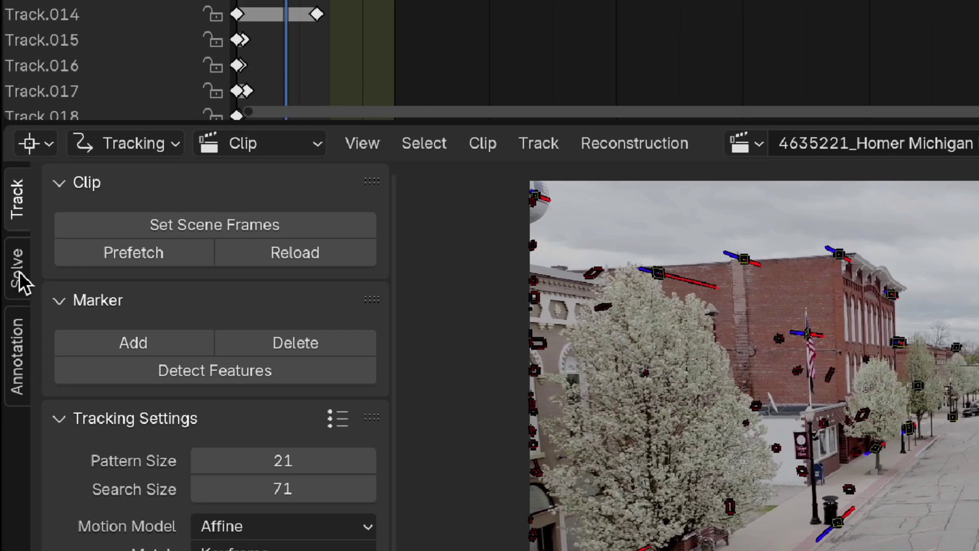
click(8, 290)
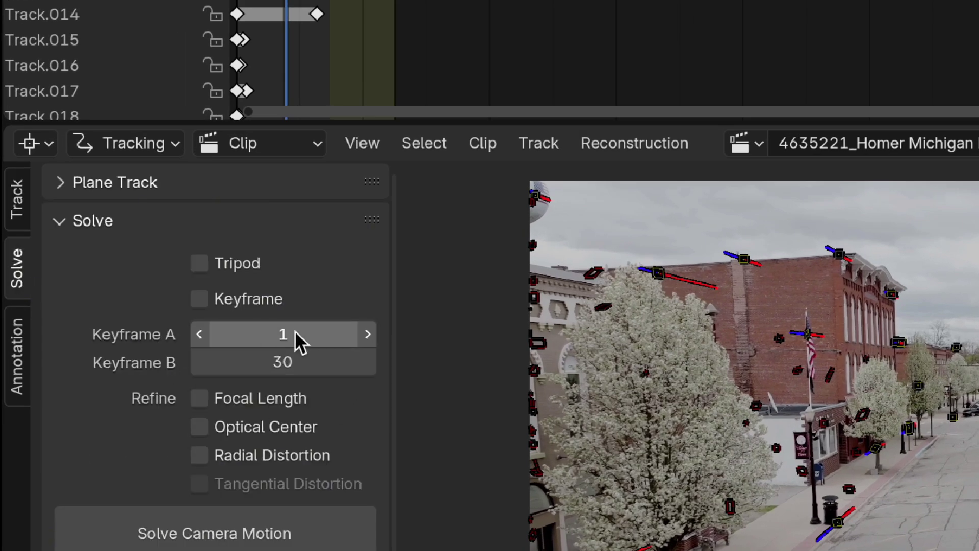
click(199, 299)
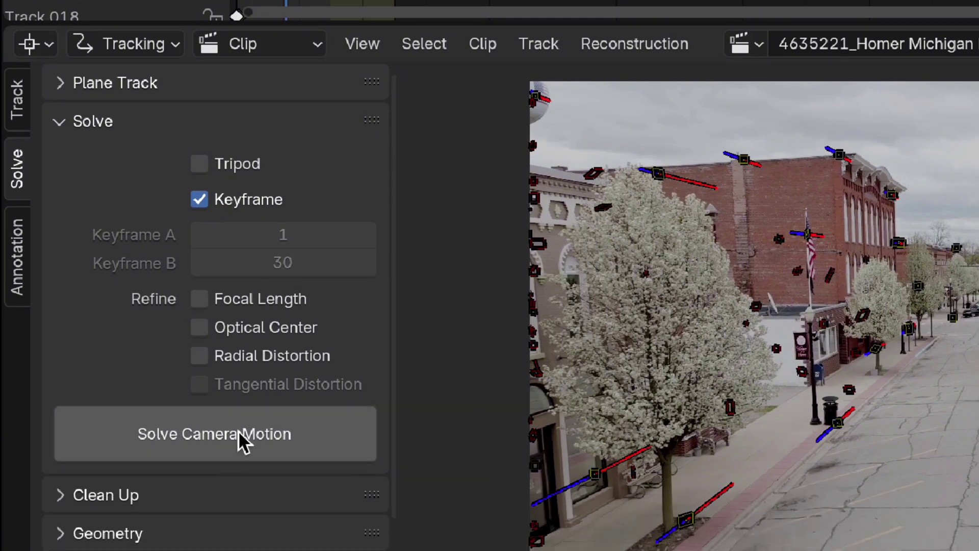
click(238, 431)
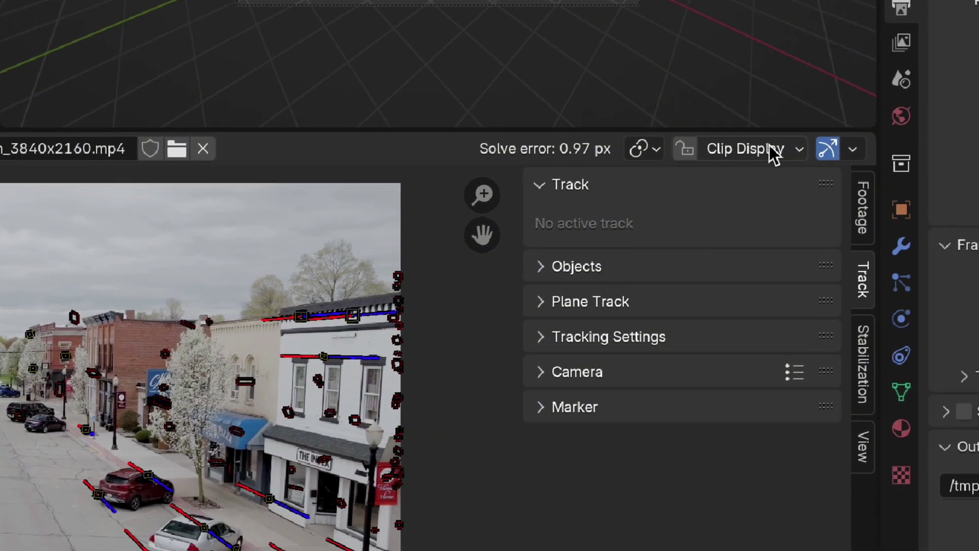
Step: Turn on Info labels in Clip Display so every marker shows its name and error
click(861, 224)
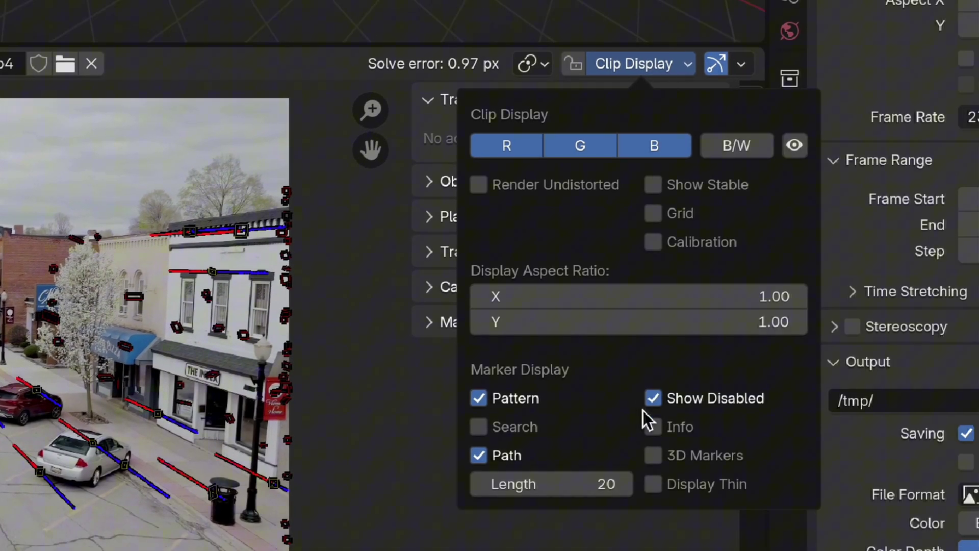
click(654, 427)
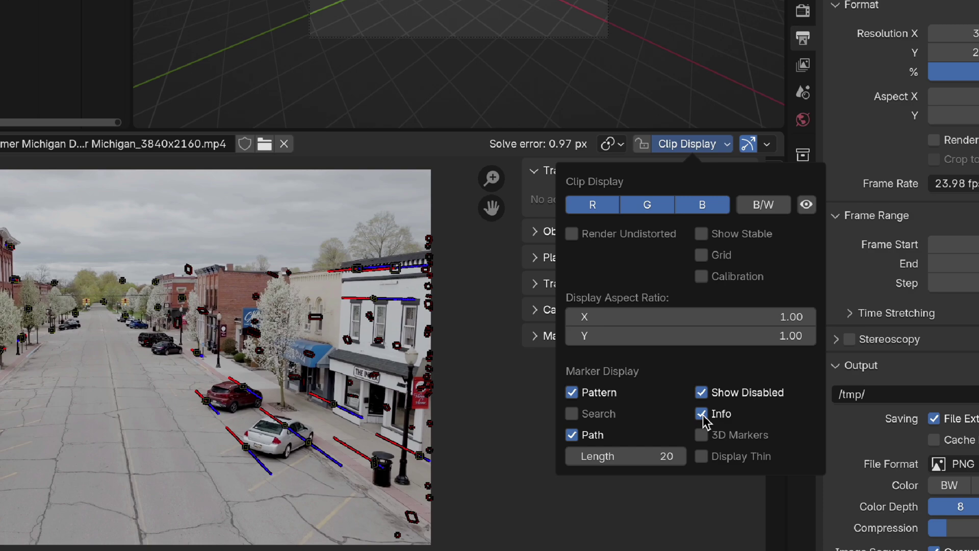
key(a)
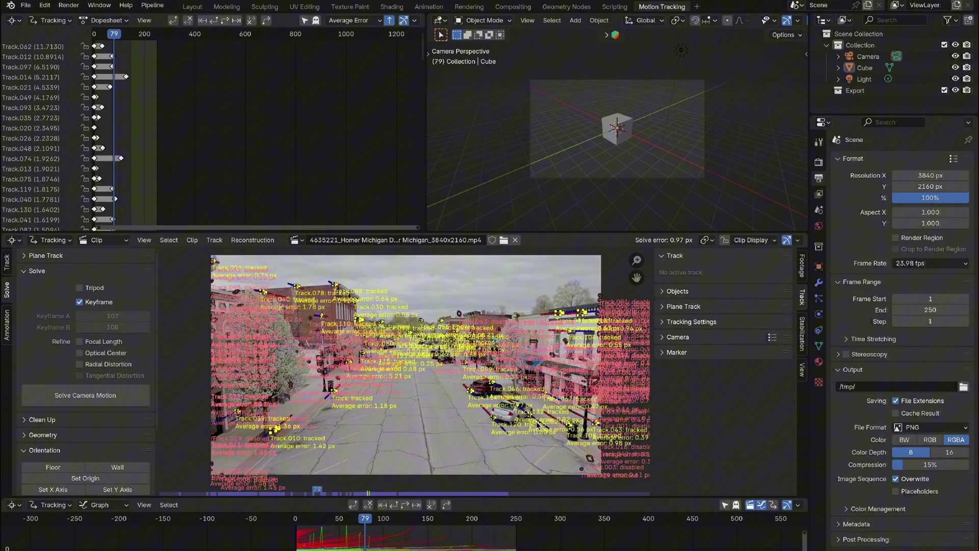
key(h)
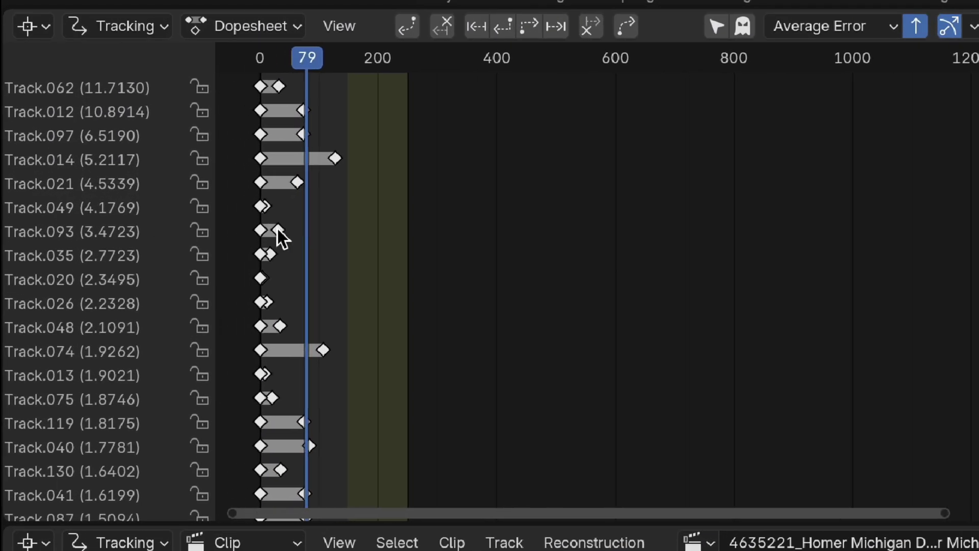
Step: Delete Track.062 and Track.012, then inspect Track.097 at frame 48 with green hidden
ctrl+scroll(282, 237, left, 5)
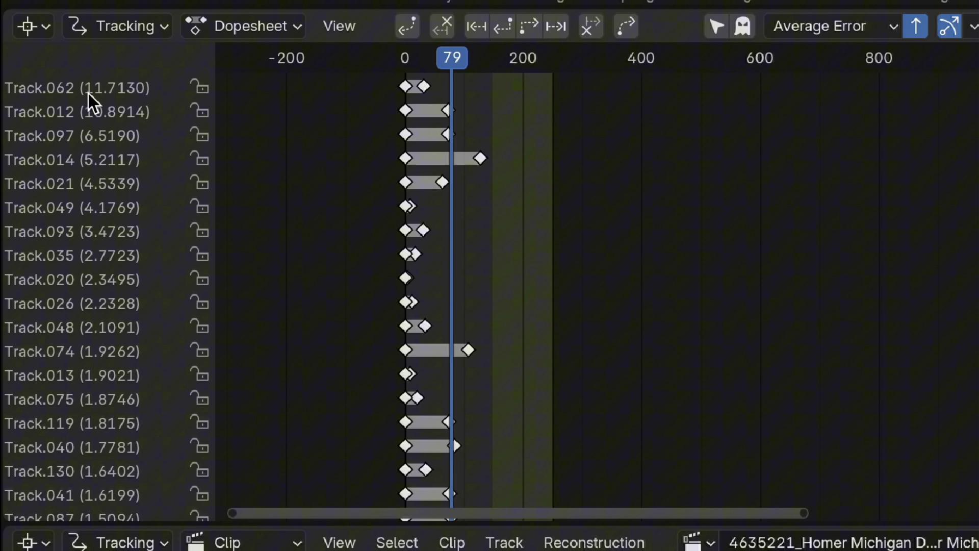
click(72, 91)
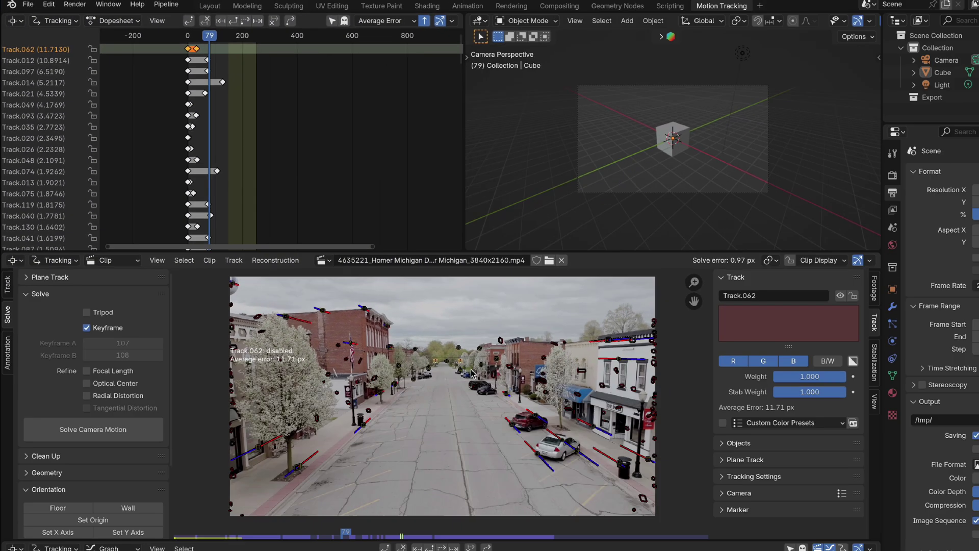
key(x)
click(427, 340)
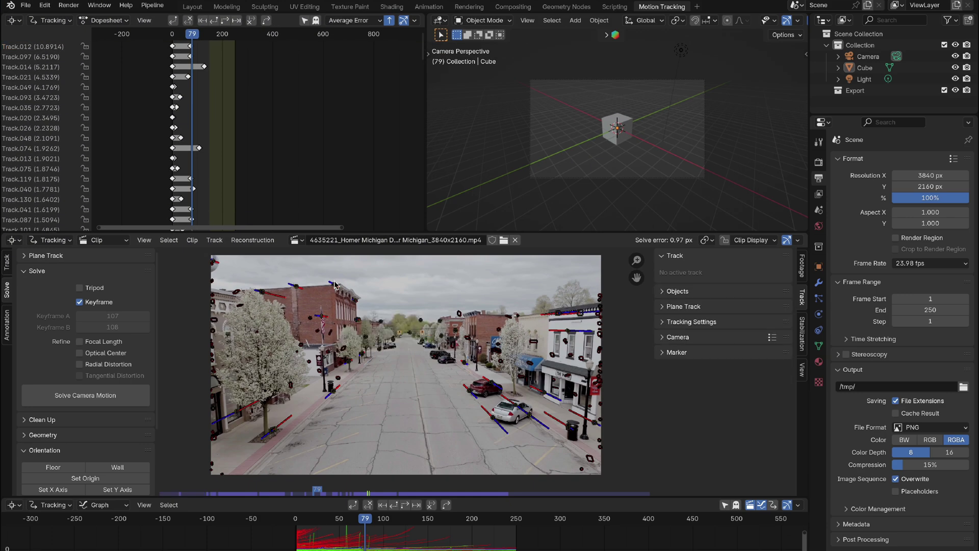
click(56, 47)
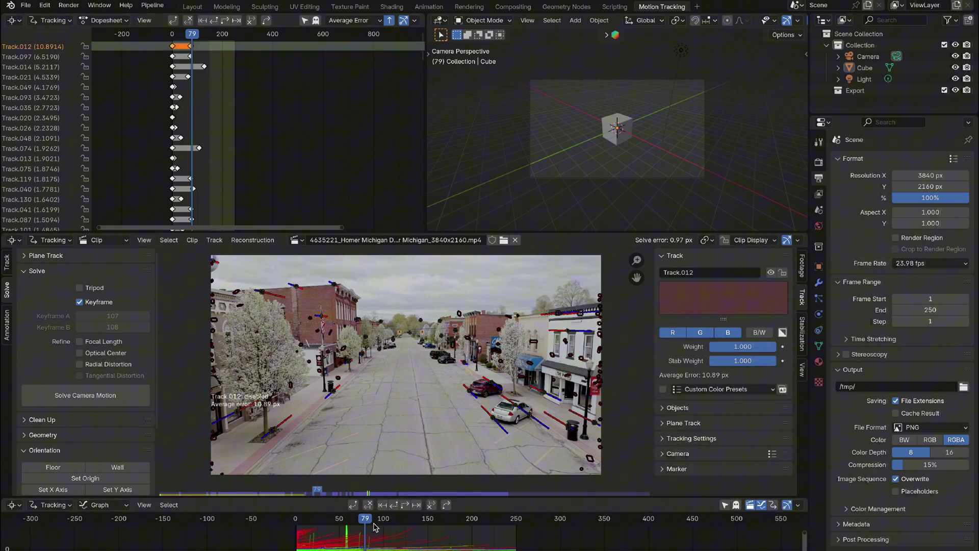
drag(322, 522, 349, 519)
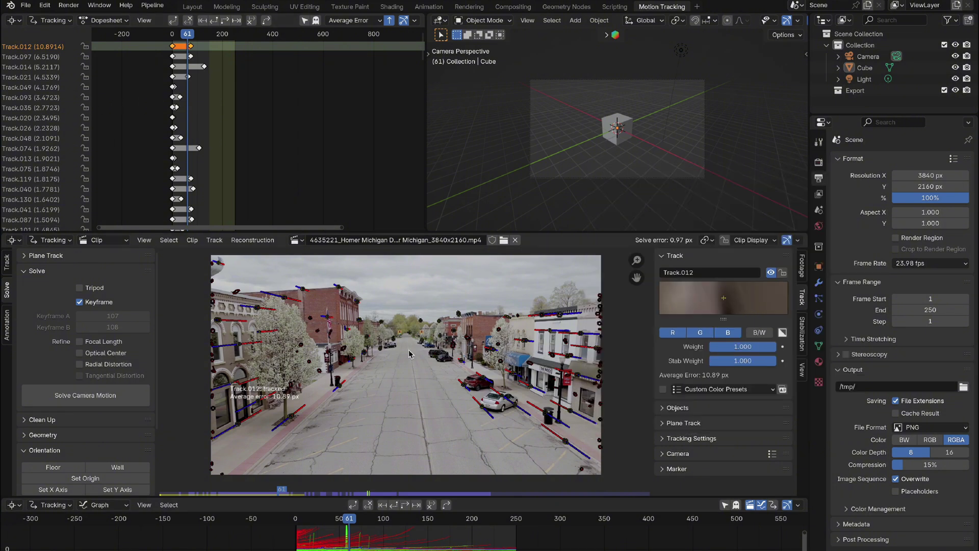
key(x)
click(407, 375)
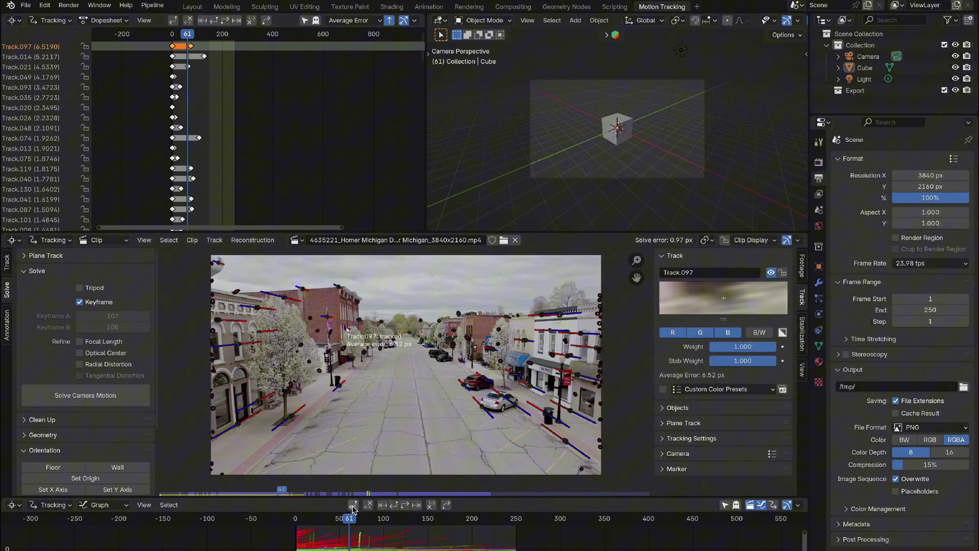
mouse_move(348, 516)
mouse_down()
mouse_move(320, 518)
mouse_move(337, 518)
mouse_up()
click(700, 333)
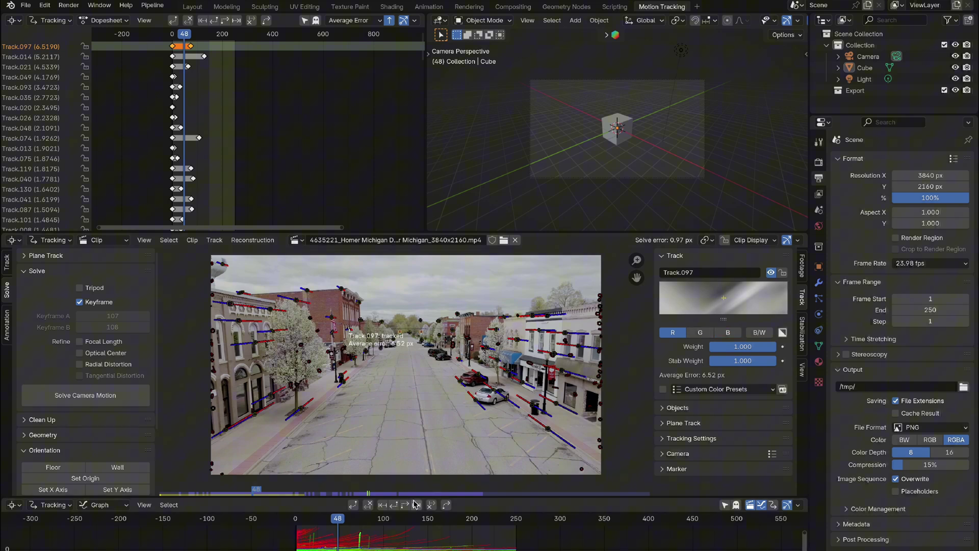
Step: Lower Track.097's weight to 0.353 and re-solve, bringing the error to 0.68 px
key(shift+Left)
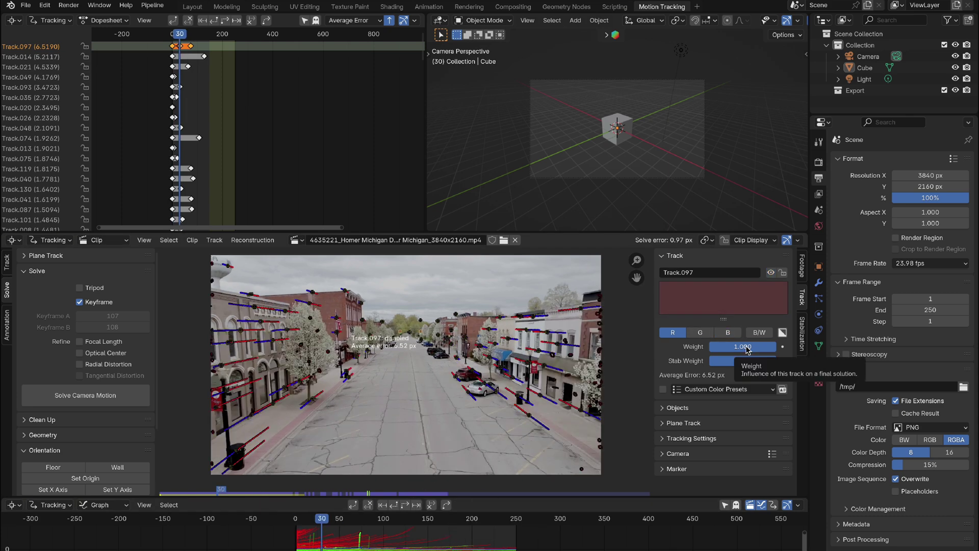
drag(746, 348, 734, 348)
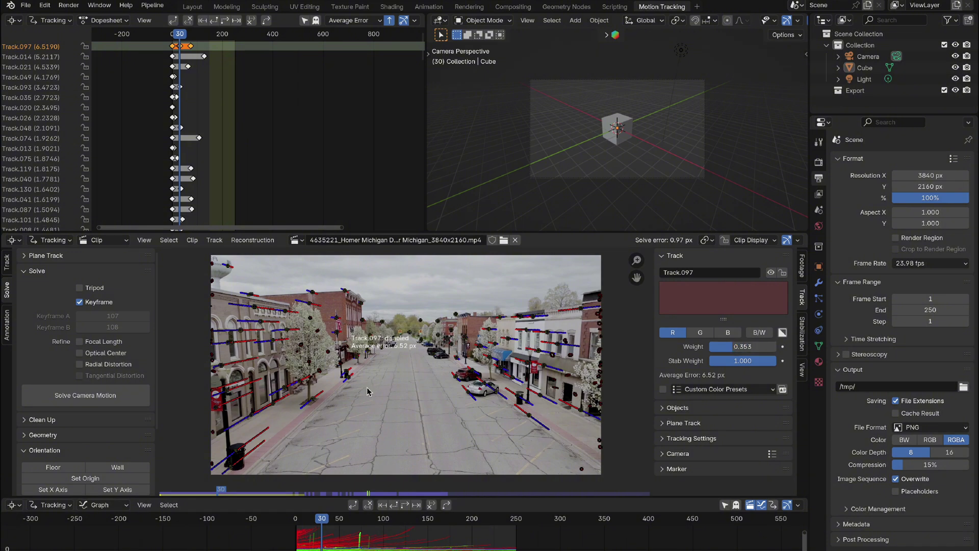
key(shift+Left)
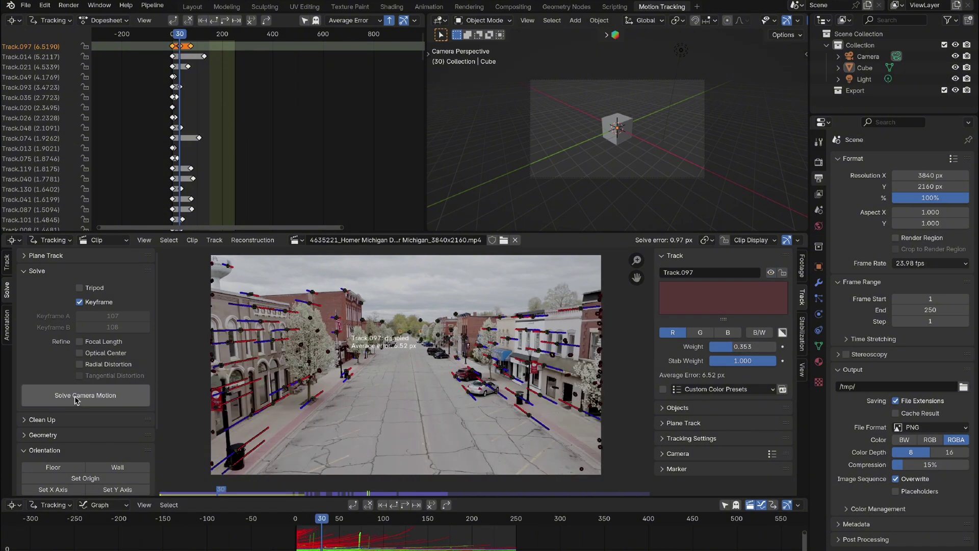
click(75, 397)
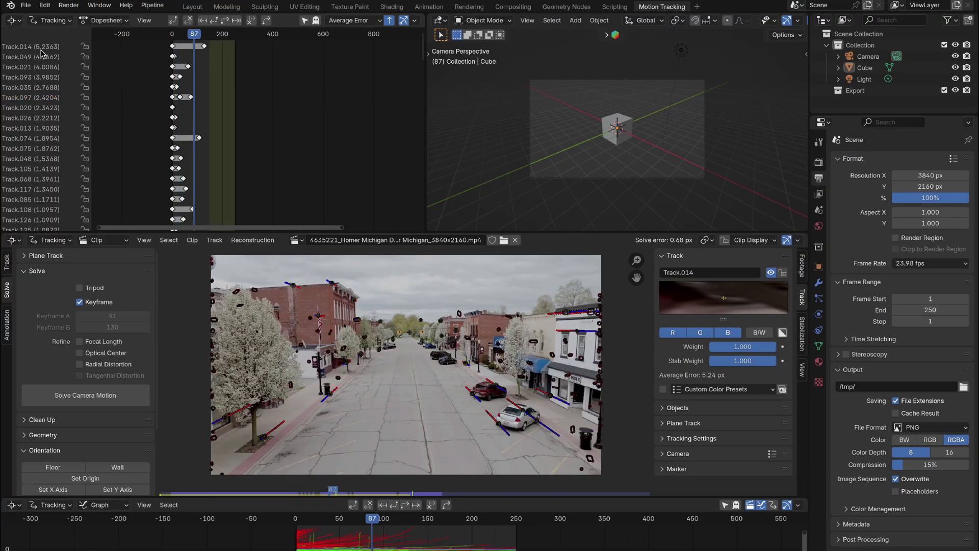
Step: Select Track.014 and inspect it closely by zooming in and scrubbing frames 75–113
click(41, 47)
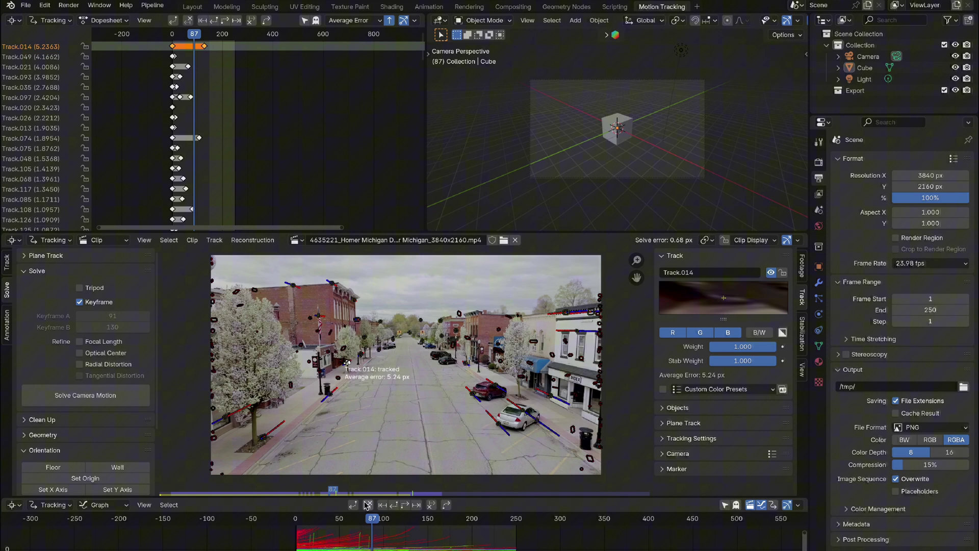
drag(375, 518, 365, 518)
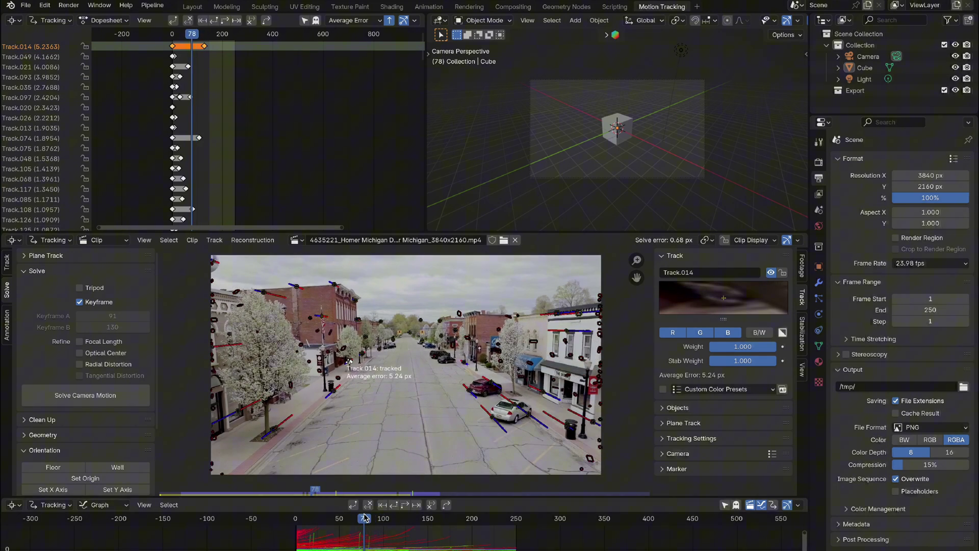
scroll(342, 359, up, 4)
middle_drag(343, 358, 280, 349)
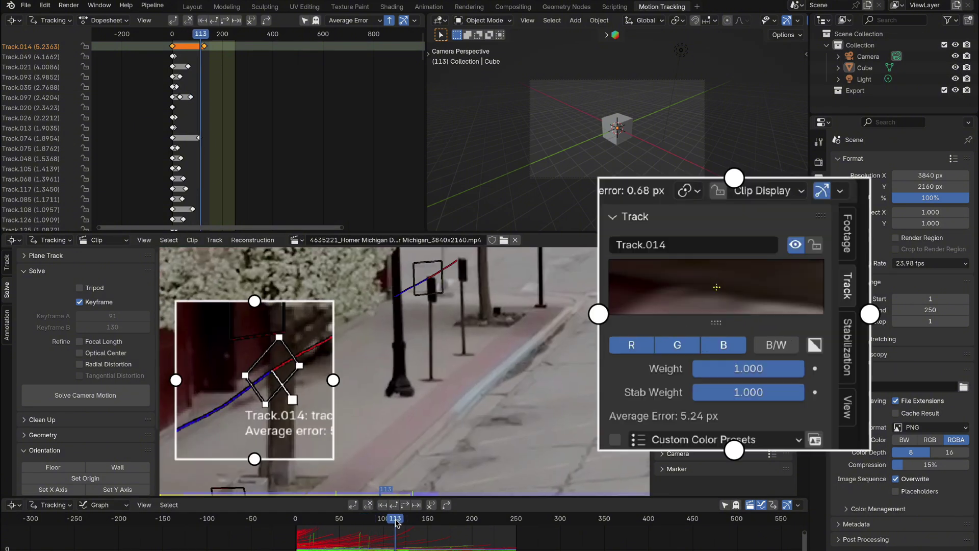
drag(394, 518, 397, 523)
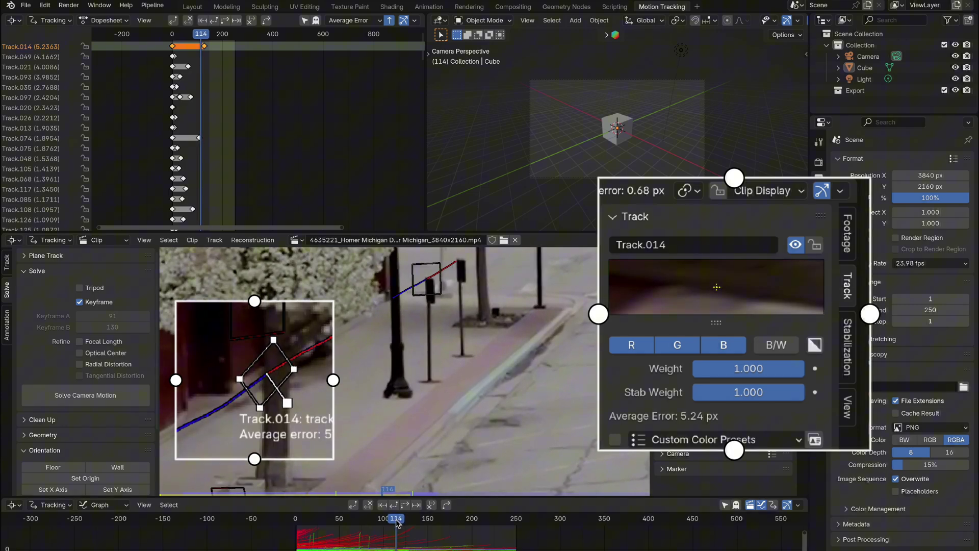
drag(396, 520, 395, 520)
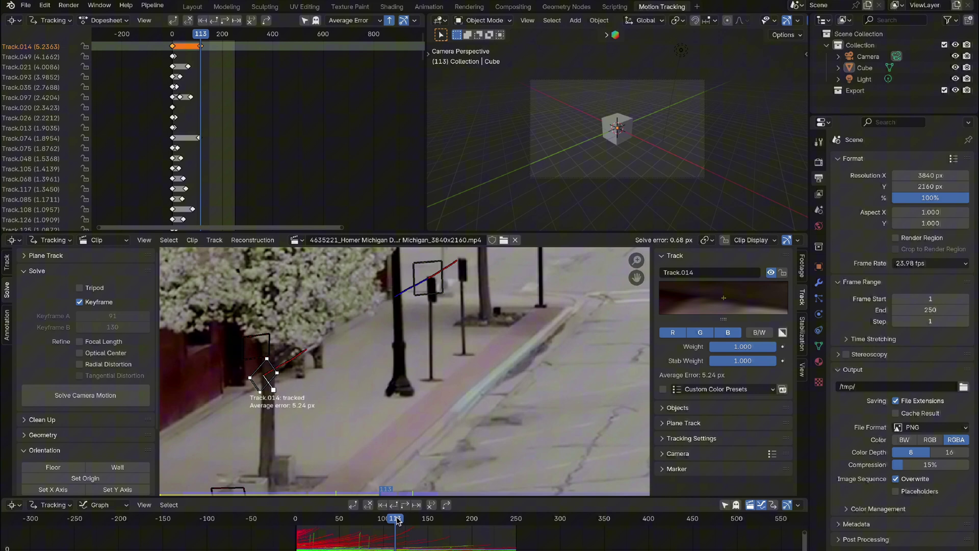
drag(398, 520, 361, 520)
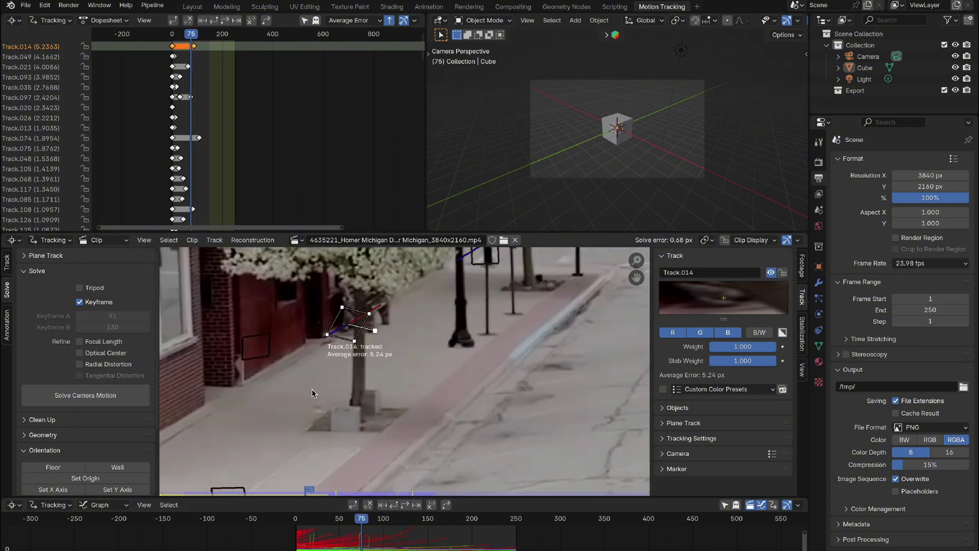
Step: Re-solve the camera to a 0.58 px error and play back the footage to check
click(75, 395)
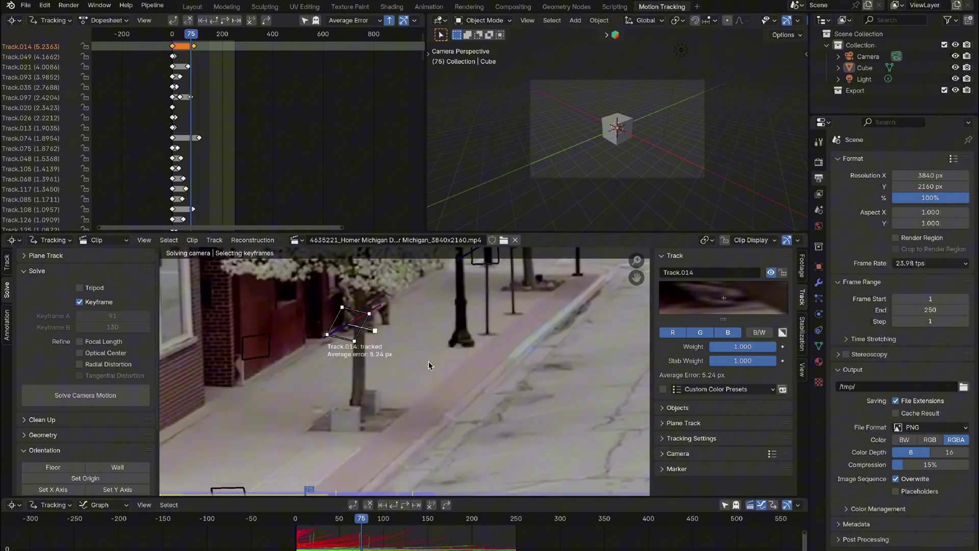
middle_drag(182, 194, 207, 109)
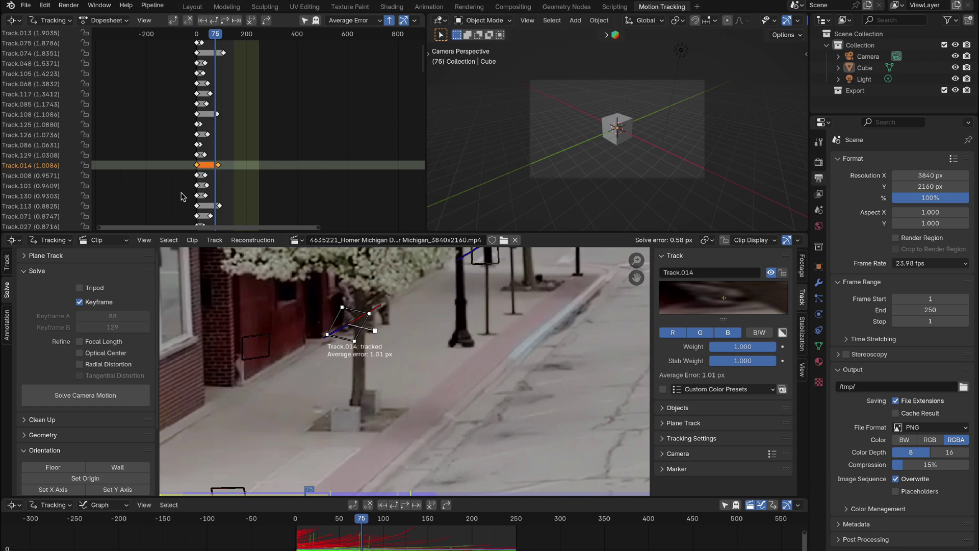
scroll(386, 387, down, 6)
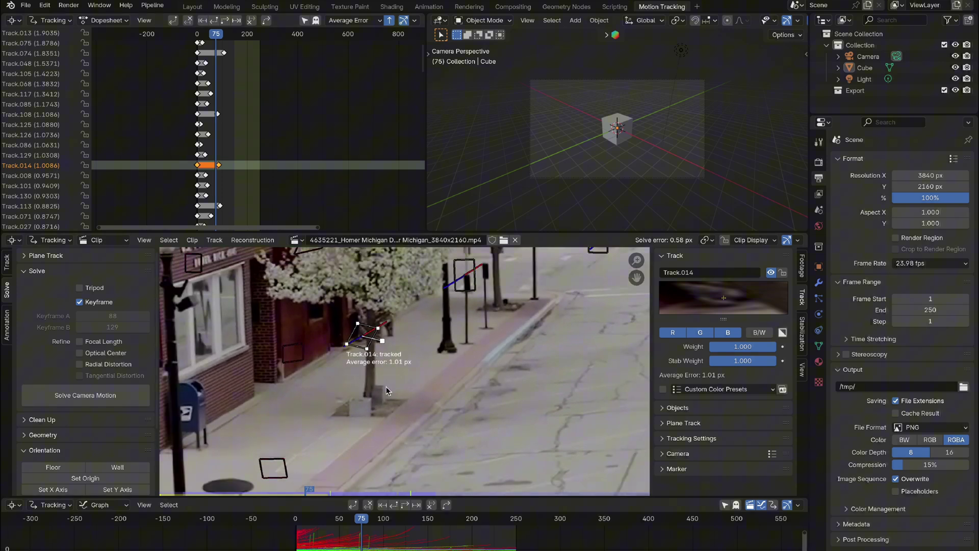
scroll(394, 380, down, 5)
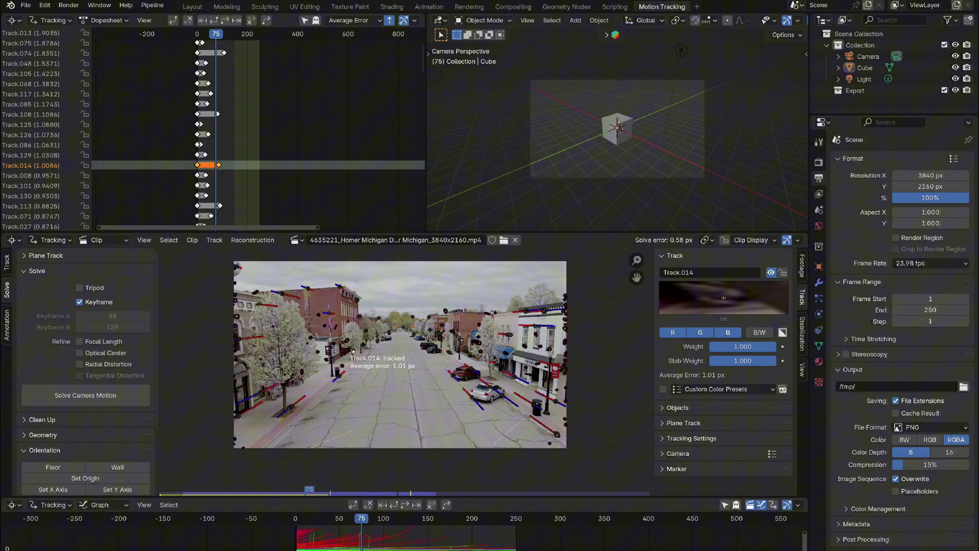
key(shift+Left)
key(space)
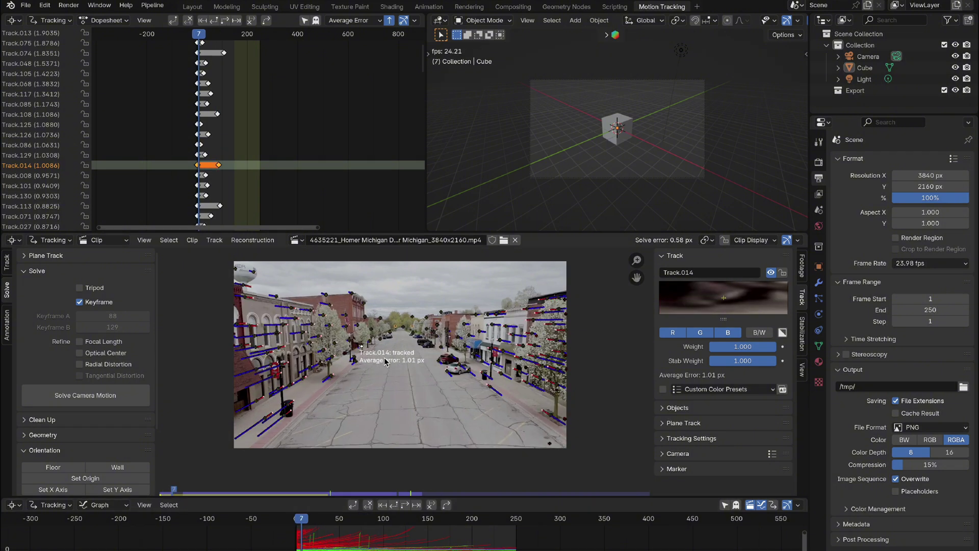
key(Escape)
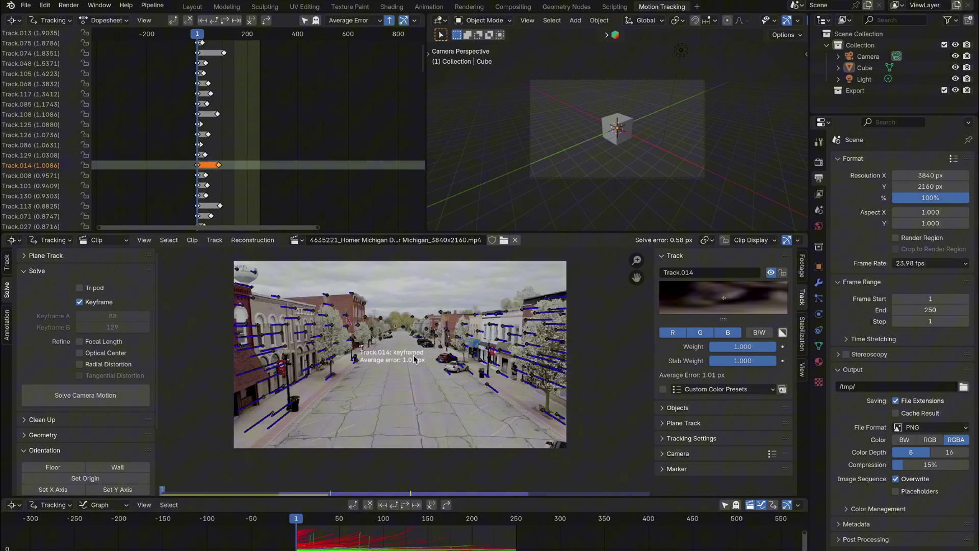
Step: Track one more marker, then re-solve with focal length, optical centre and radial distortion refinement
click(7, 262)
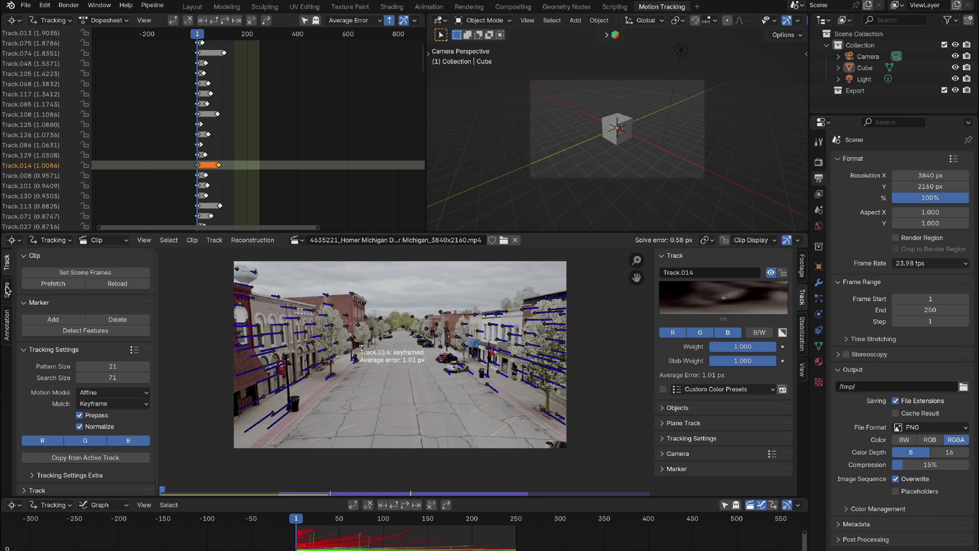
click(417, 413)
key(ctrl+t)
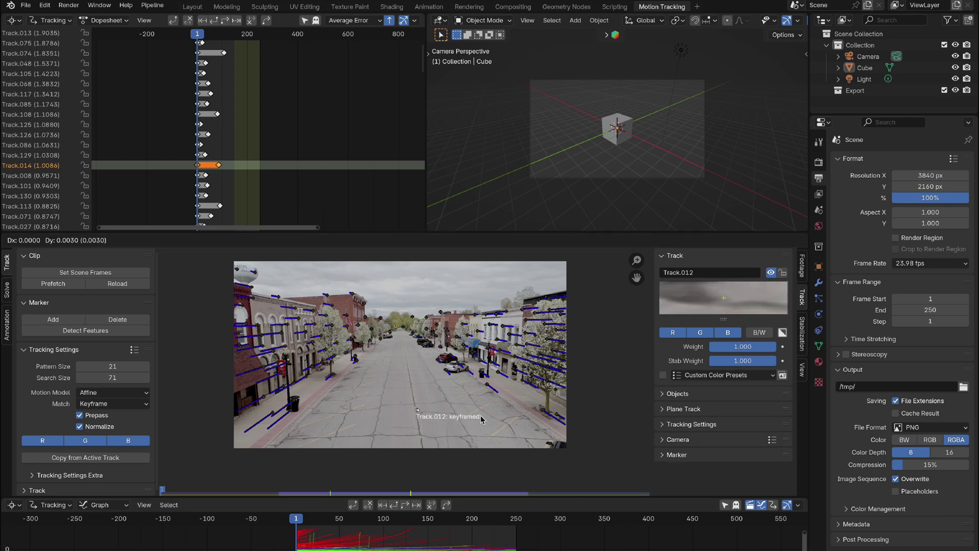
click(7, 289)
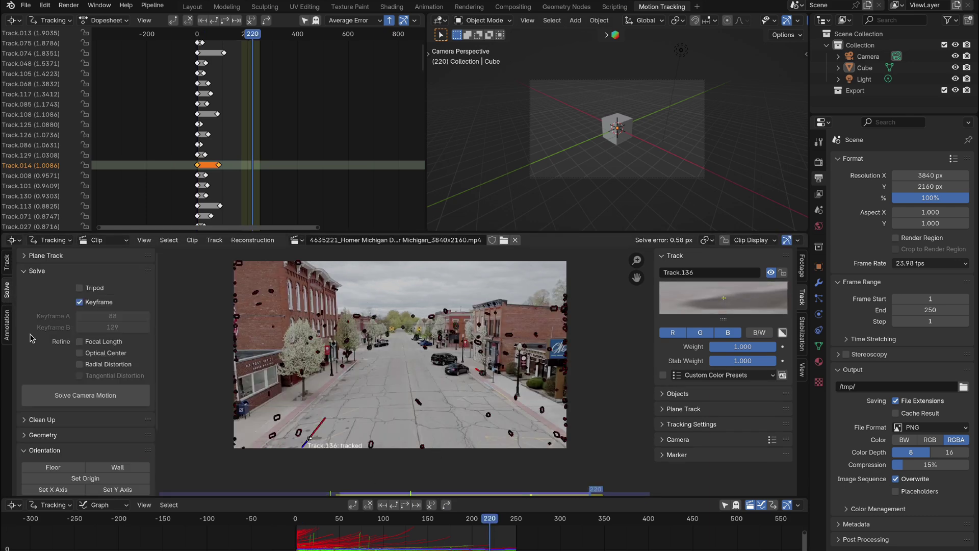
click(97, 403)
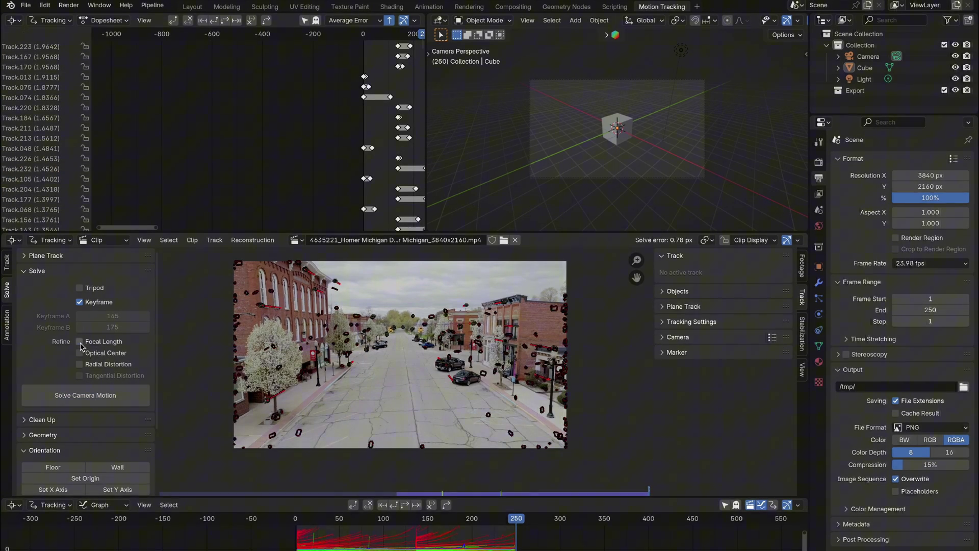
click(103, 401)
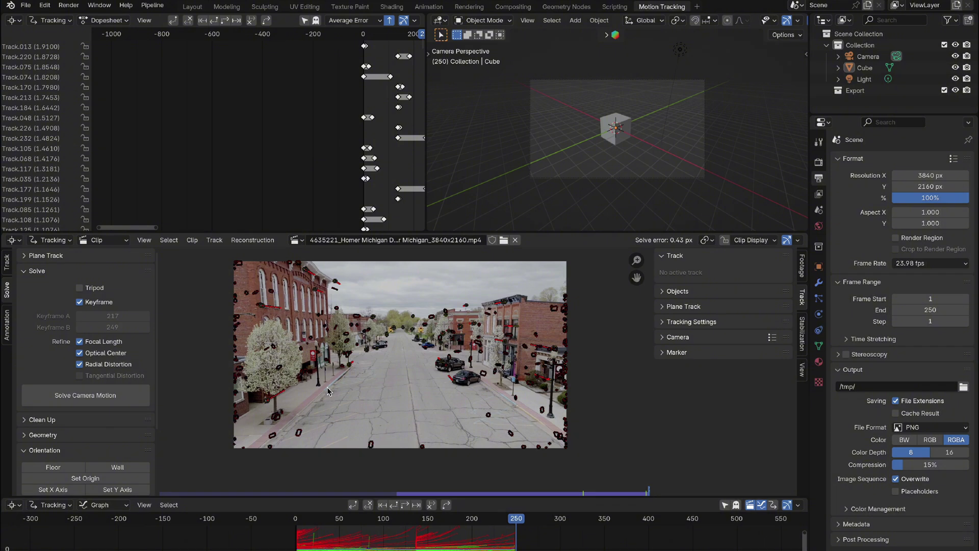
Step: Set up the tracking scene from frame 1 and place the origin at the chosen marker
click(326, 386)
key(shift+Left)
scroll(87, 448, down, 5)
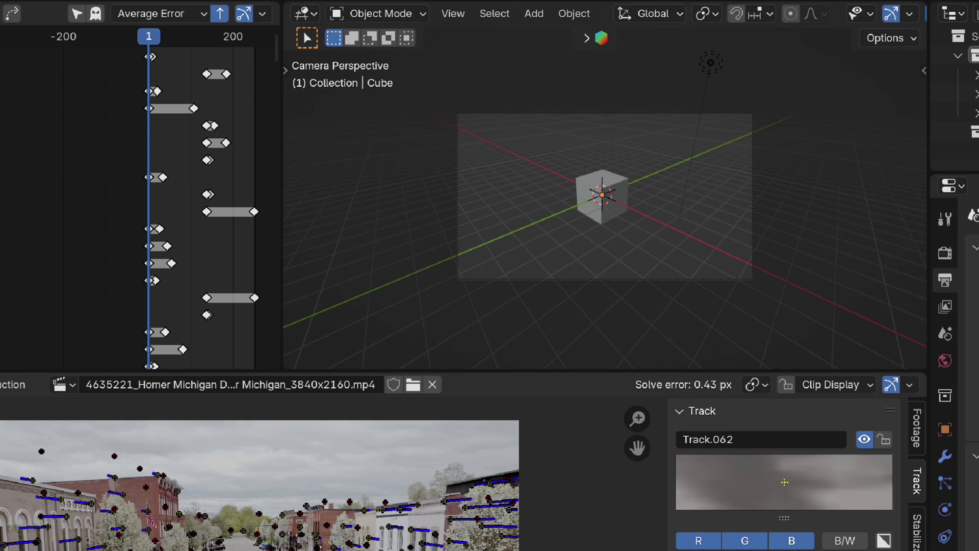
click(100, 487)
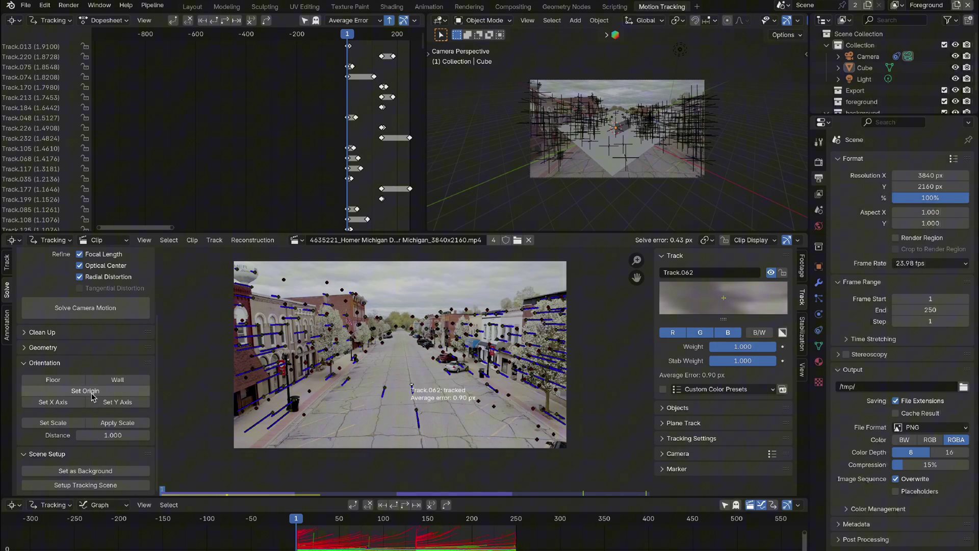
click(92, 394)
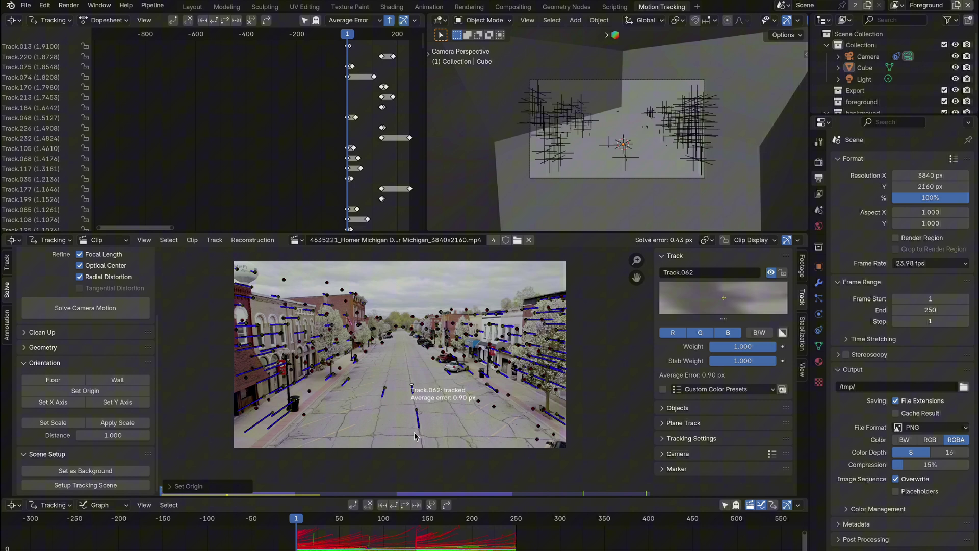
Step: Align the floor to three road markers and set the X axis from another marker
click(417, 410)
shift+click(487, 387)
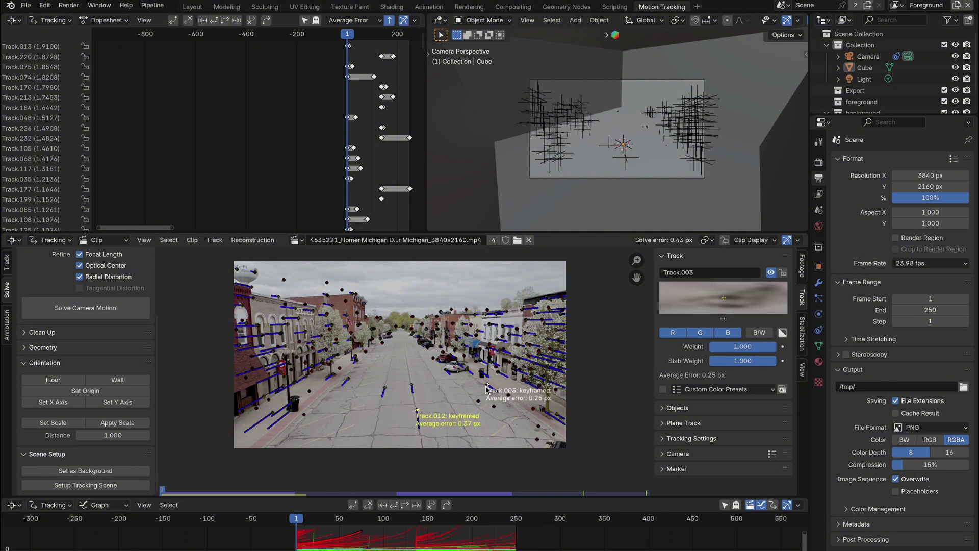
shift+click(384, 391)
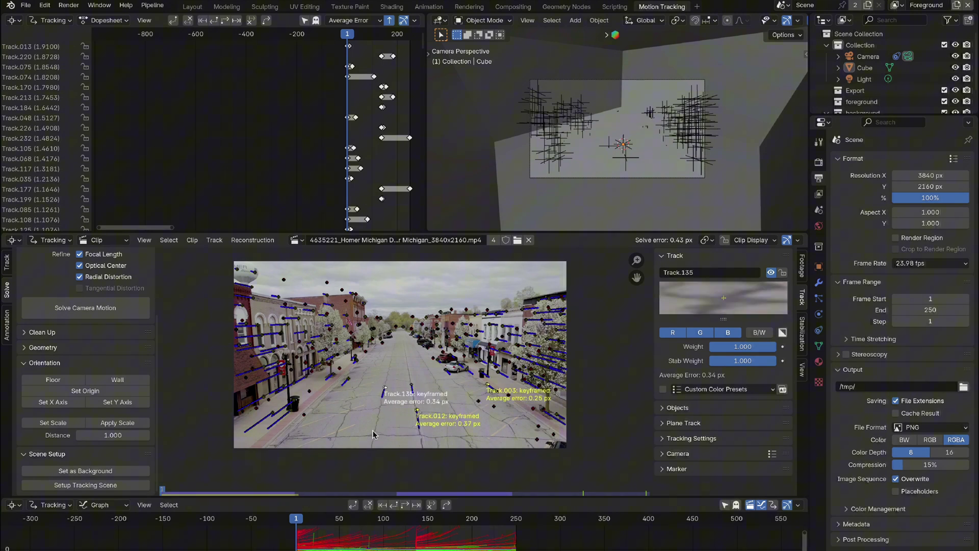
click(51, 381)
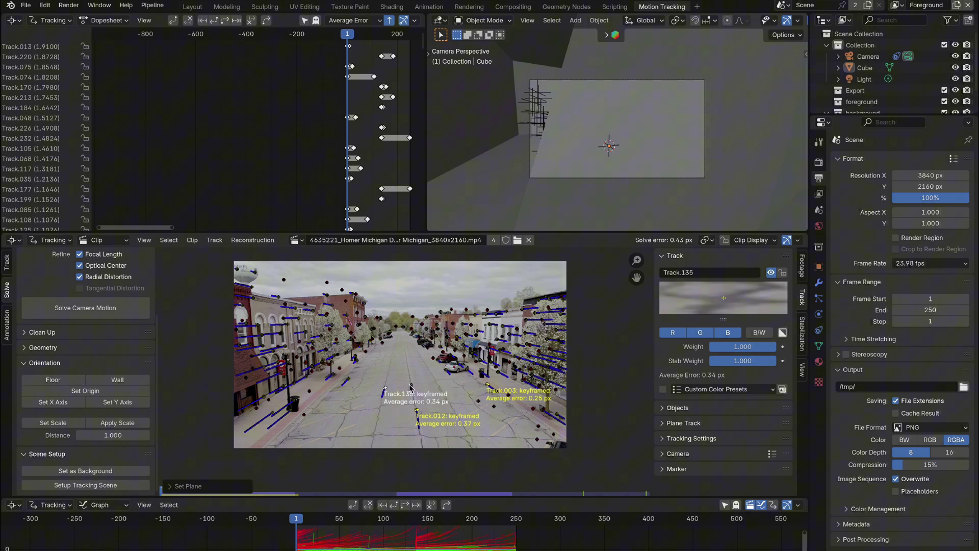
click(412, 386)
click(58, 403)
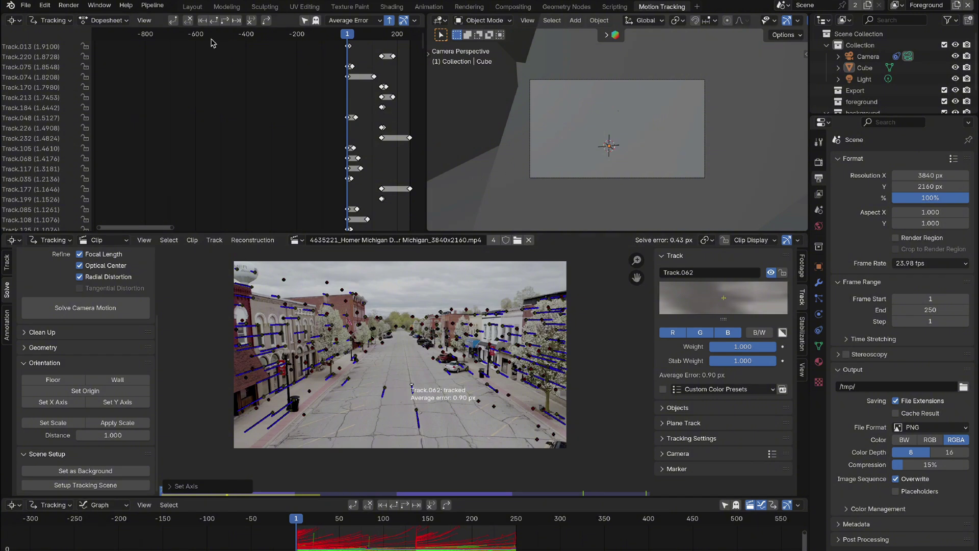
Step: Show the tracked points in the Layout 3D viewport via the Motion Tracking overlay
click(192, 7)
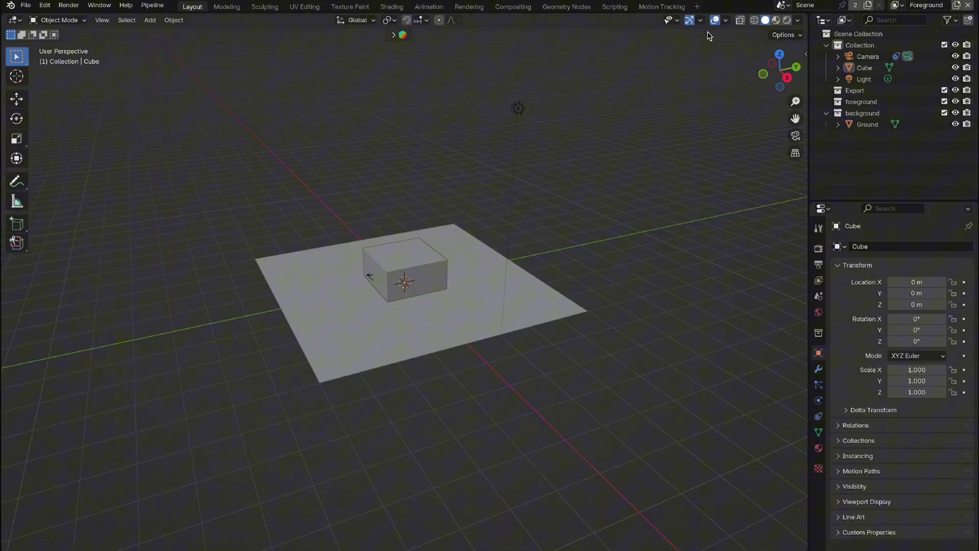
click(726, 21)
click(662, 289)
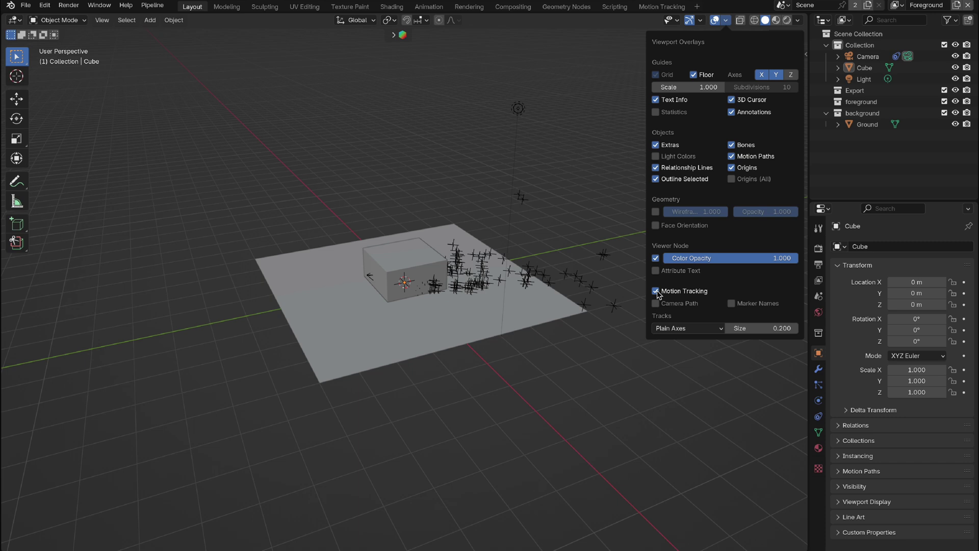
click(764, 76)
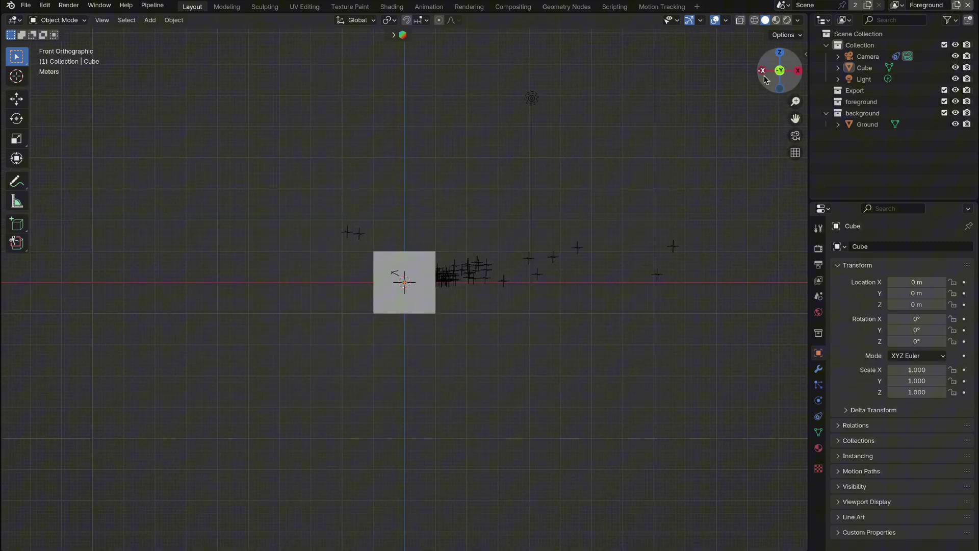
middle_drag(515, 299, 516, 301)
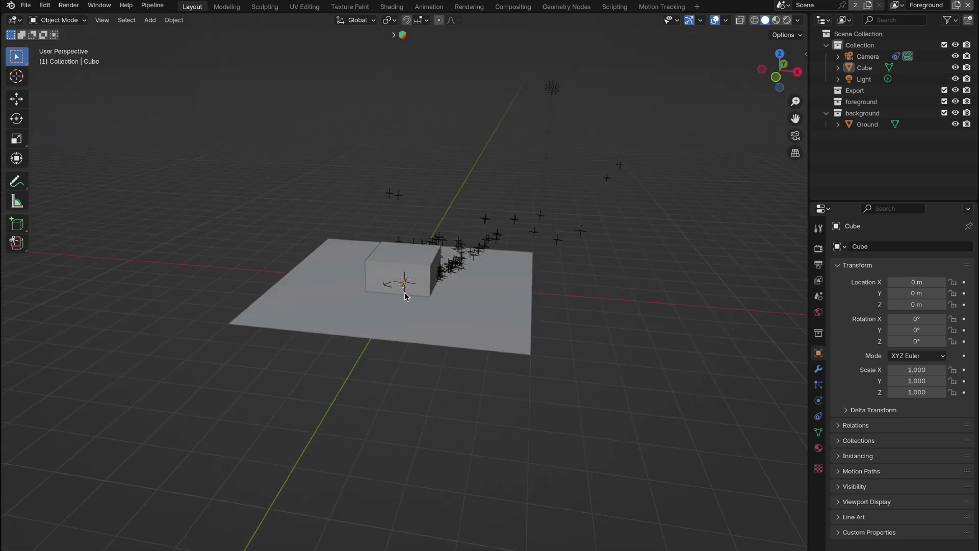
Step: Select the tracked camera and scale it to 1.803
click(867, 56)
middle_drag(481, 227, 411, 321)
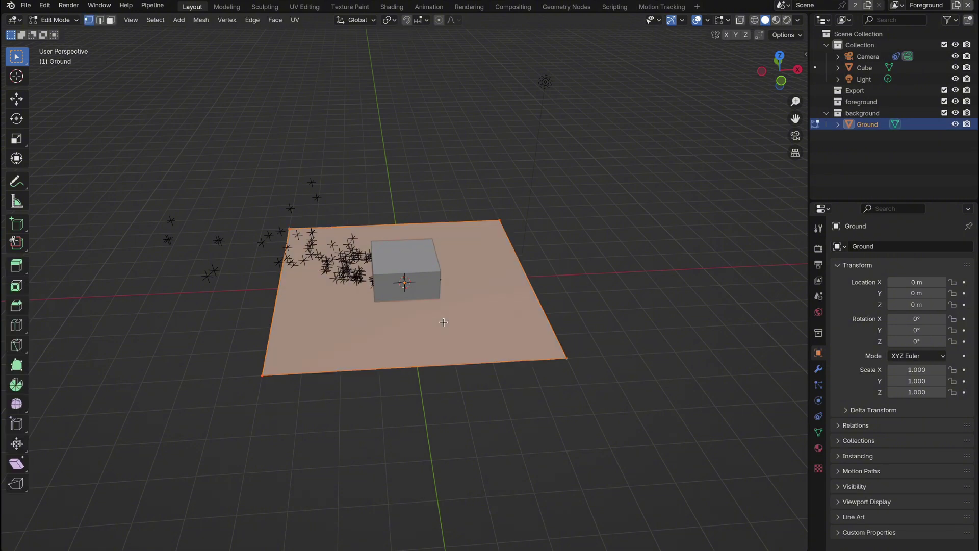
key(e)
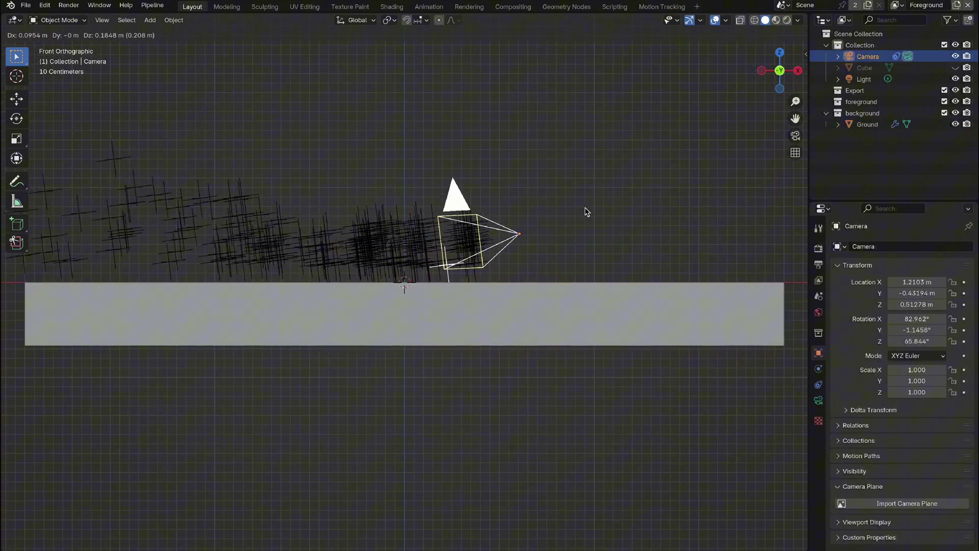
key(Escape)
key(s)
click(619, 189)
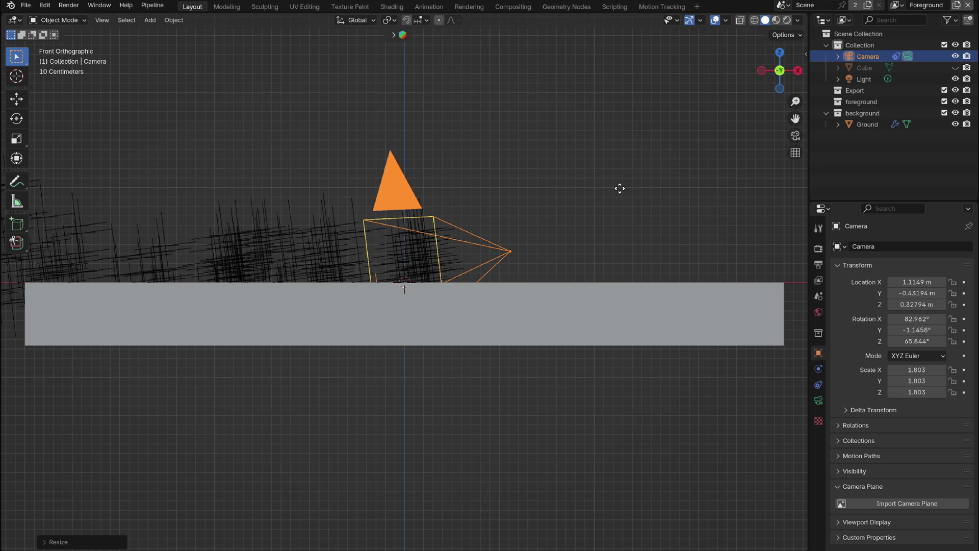
Step: Raise the camera, look through it, and hide the Ground plane
key(g)
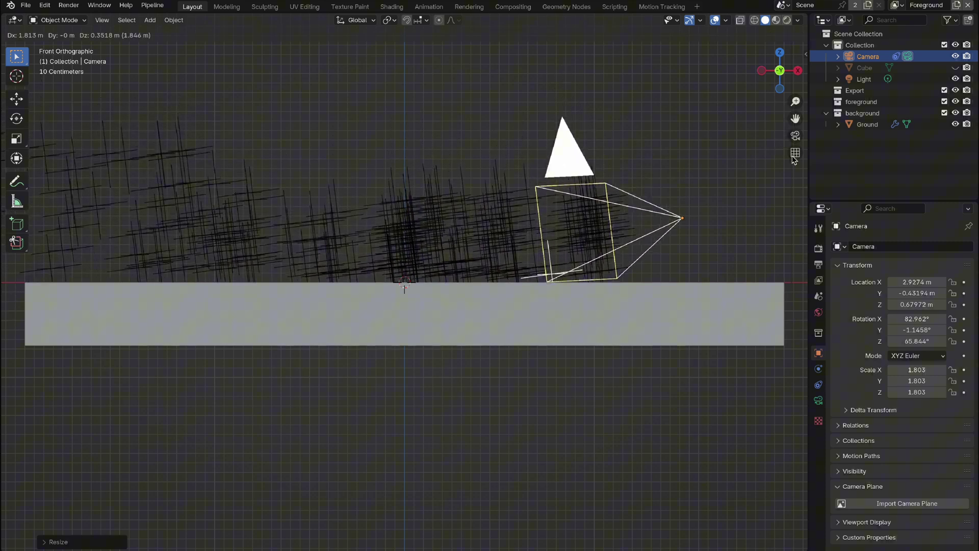
click(778, 169)
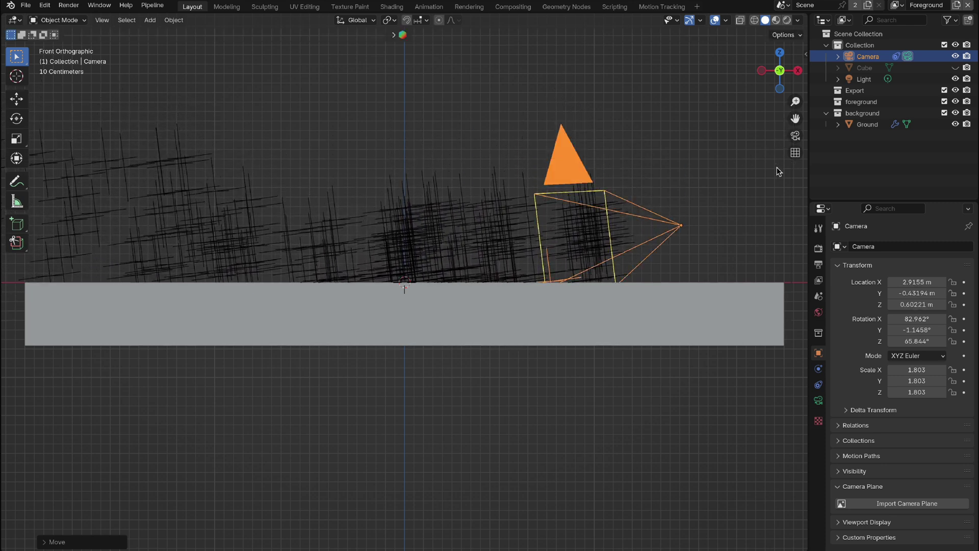
click(794, 136)
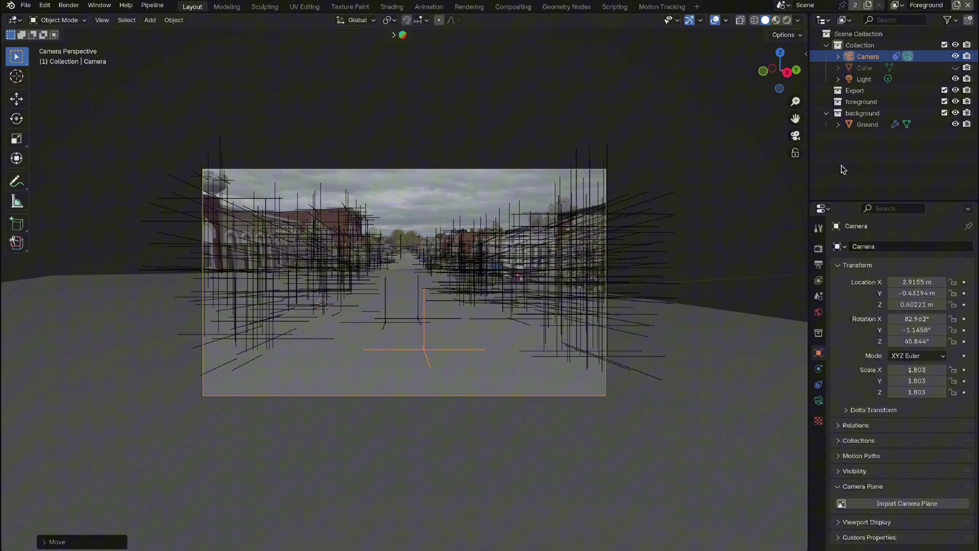
click(955, 124)
Step: Play the tracked shot, then stop and return to the first frame
key(space)
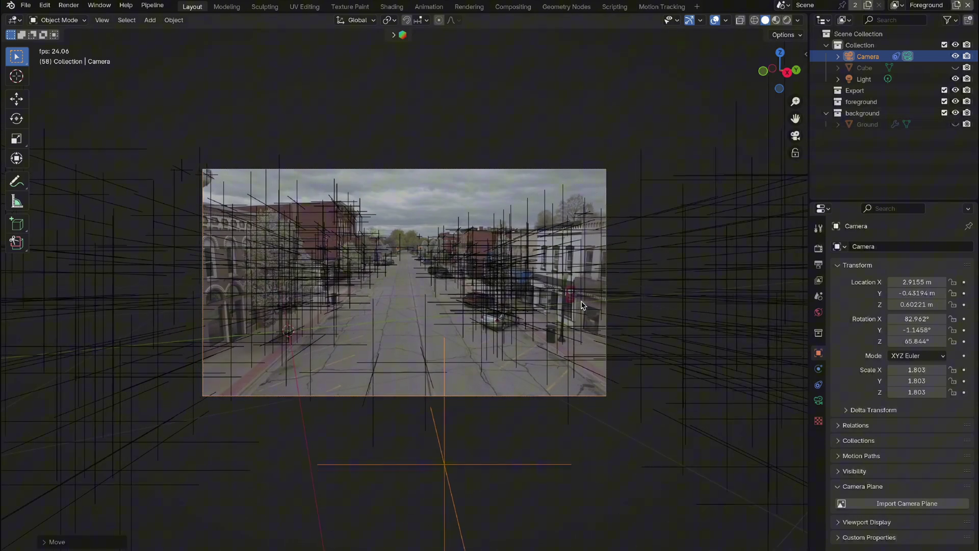
key(space)
key(shift+Left)
Step: Unhide the Cube, move it into the foreground collection, and place it on the street
click(955, 68)
click(862, 69)
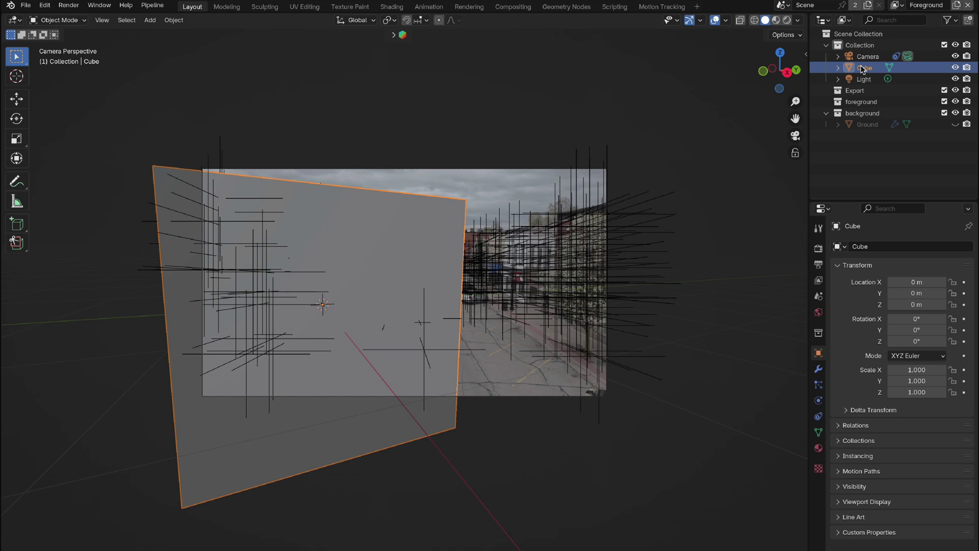
drag(863, 68, 861, 102)
key(g)
key(shift+z)
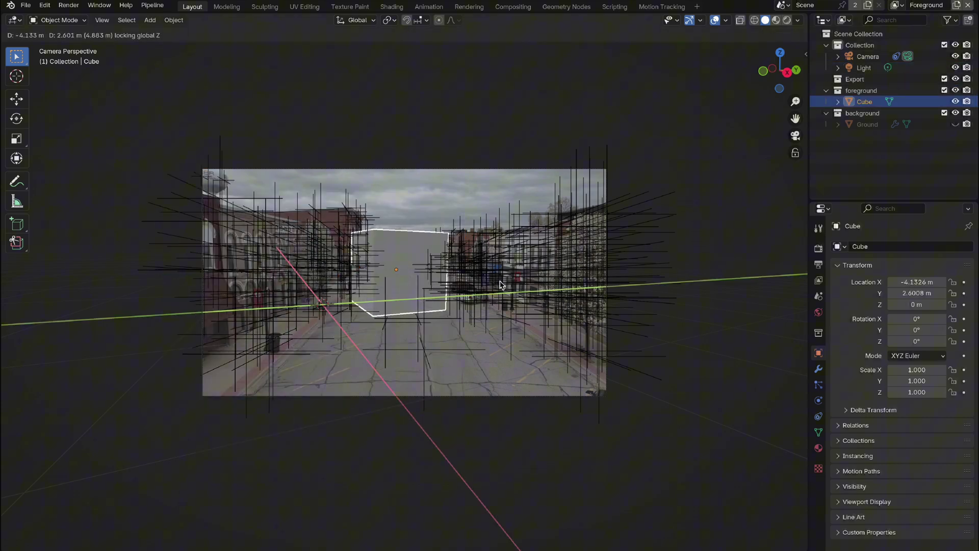
click(506, 282)
Step: Scale the cube to 0.828 and hide the tracked points in the 3D view
key(s)
click(488, 279)
click(726, 22)
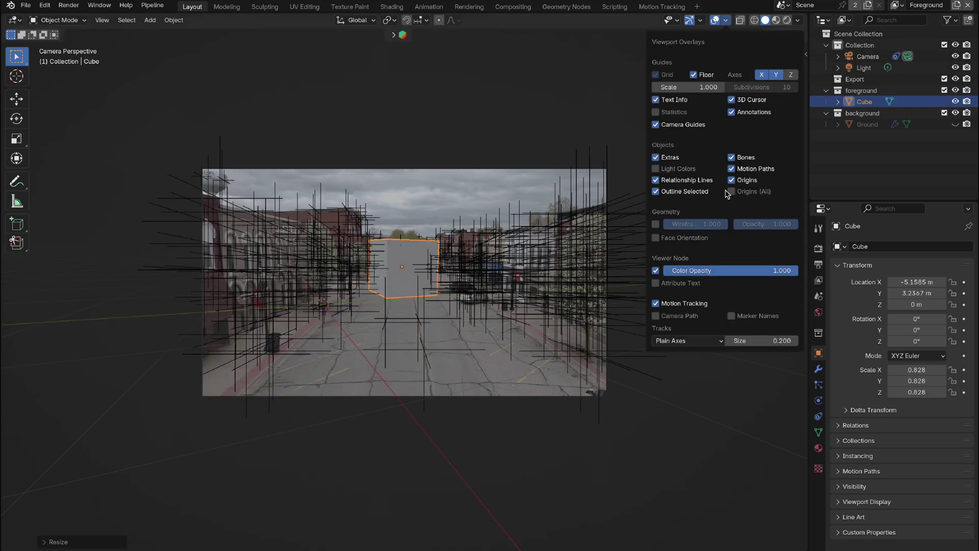
click(656, 303)
Step: Play the footage to check the cube's tracking, shrinking it further to fit the street
key(space)
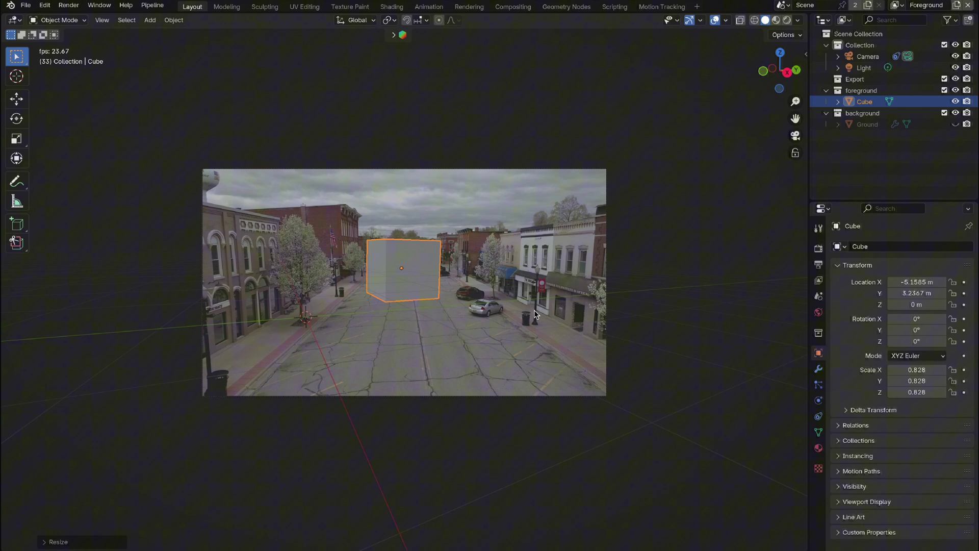
key(space)
key(shift+Left)
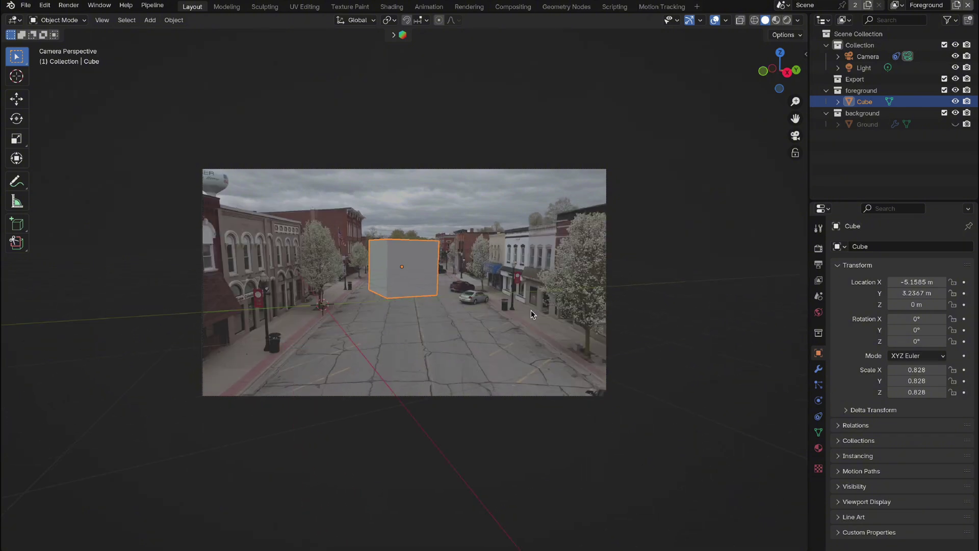
key(KP_Decimal)
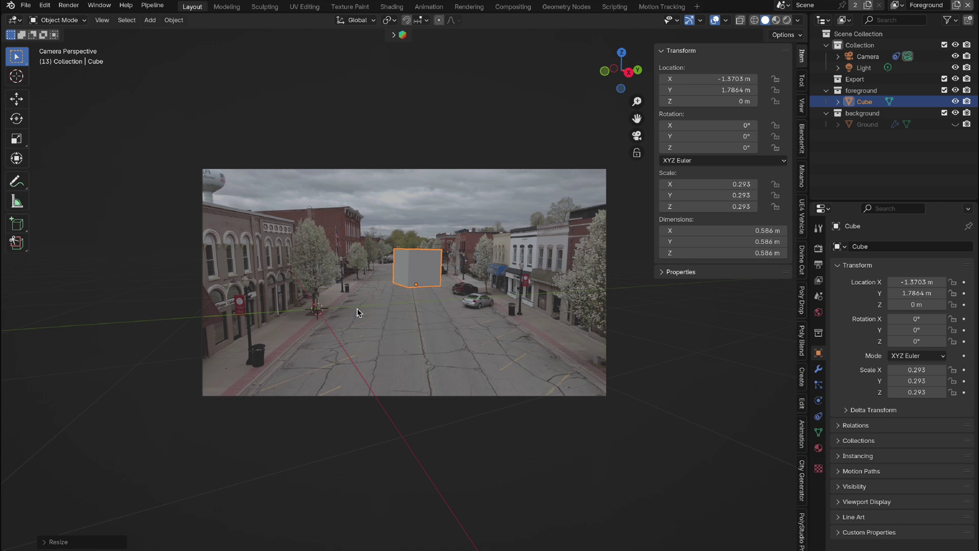
key(space)
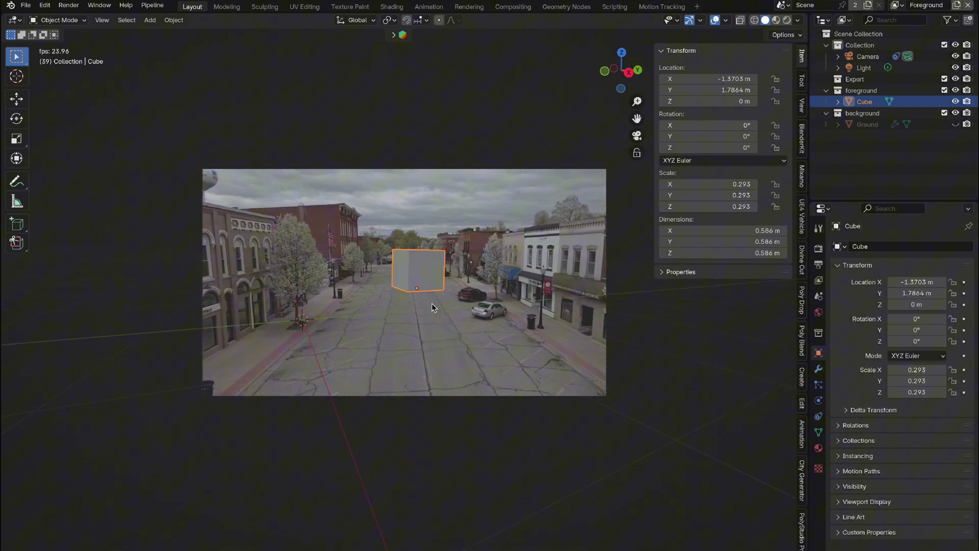
click(436, 305)
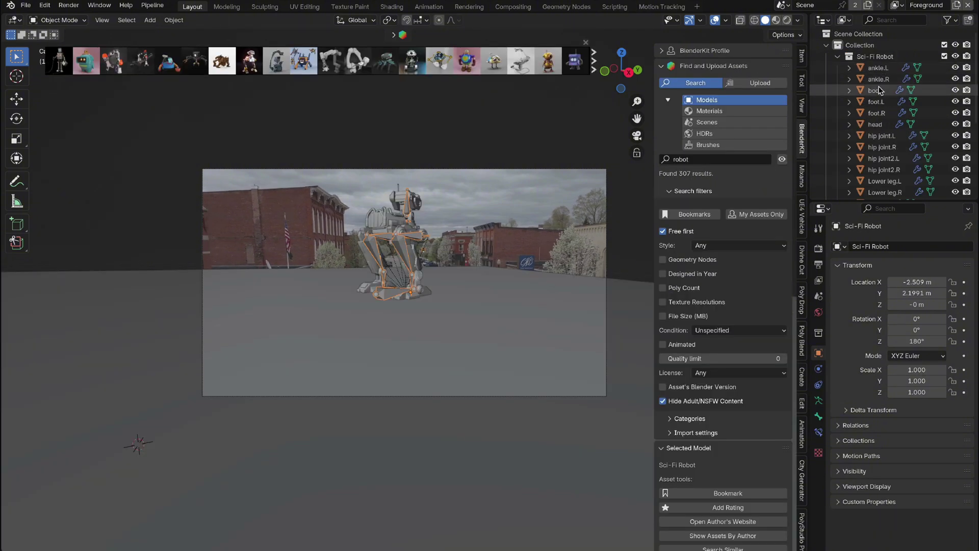
Step: Move the robot parts through upleg.R into the foreground collection and slide the robot along the street
click(878, 70)
scroll(881, 108, down, 6)
shift+click(880, 100)
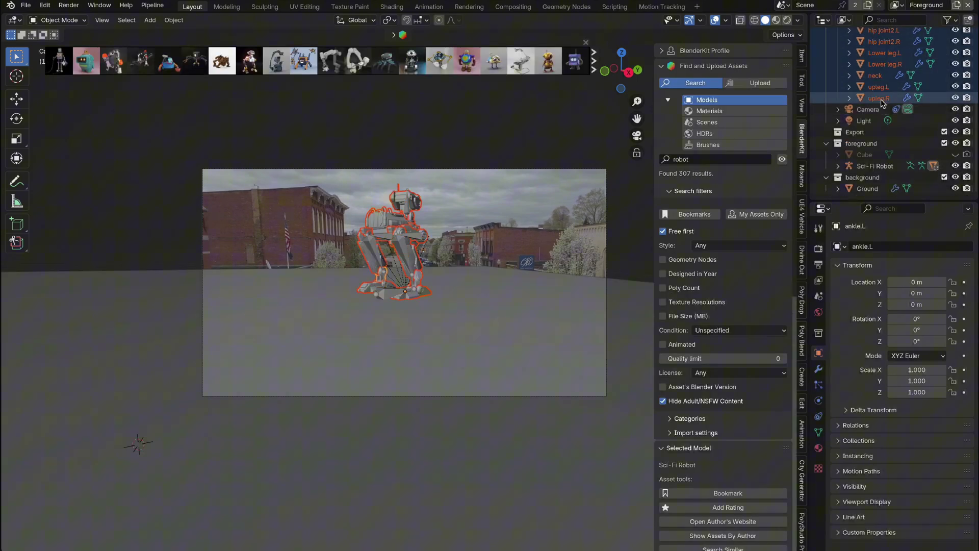
drag(880, 101, 879, 144)
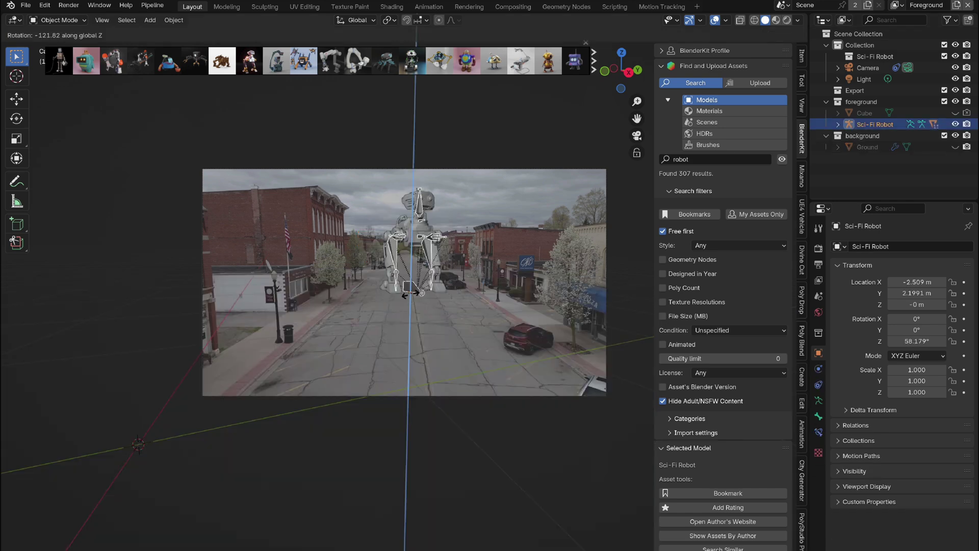
key(shift+z)
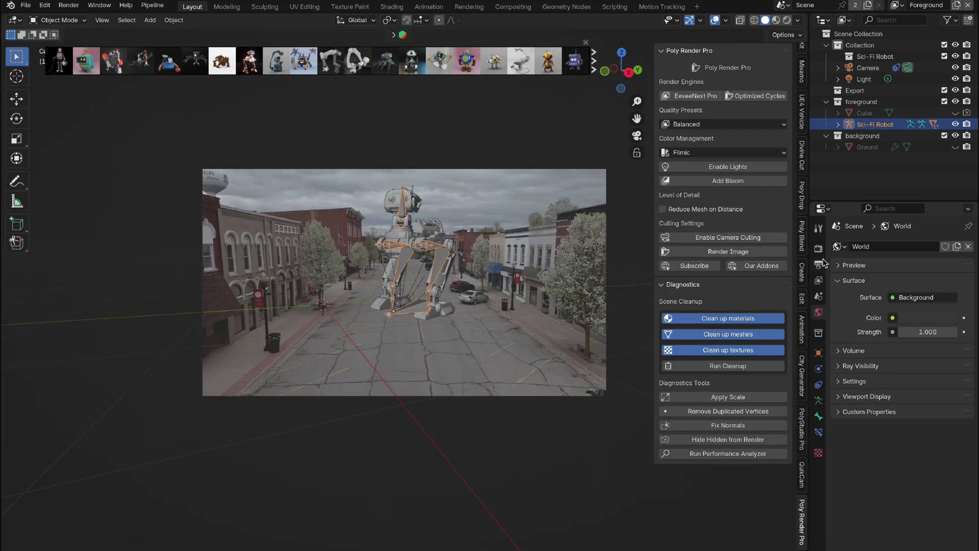
Step: Fix the robot's position and enable Transparent in the Film render settings
click(818, 249)
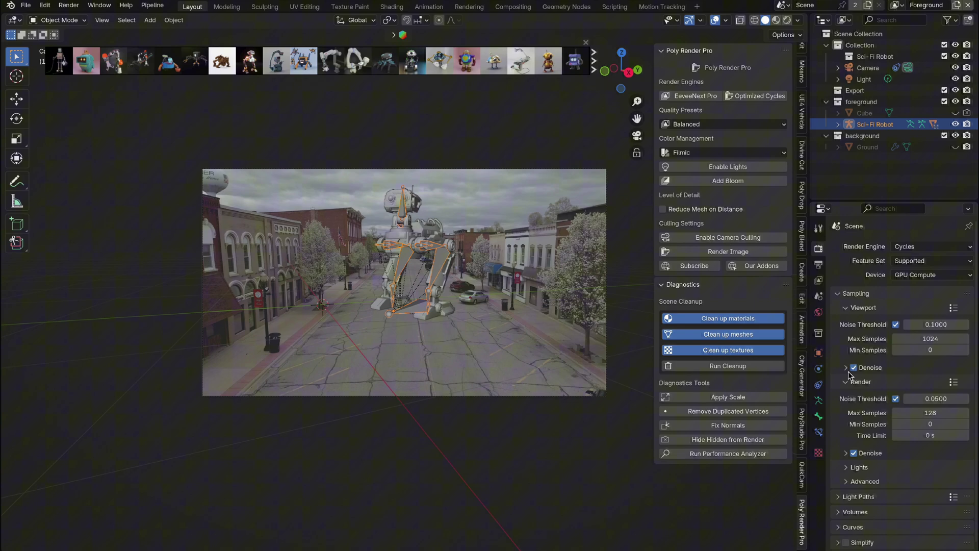
scroll(857, 433, down, 3)
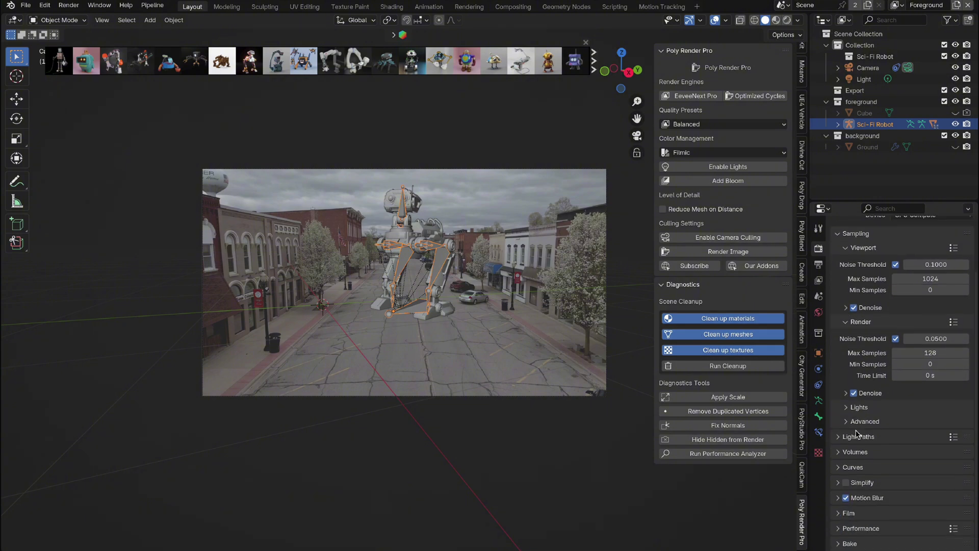
click(838, 513)
scroll(869, 550, down, 2)
click(852, 550)
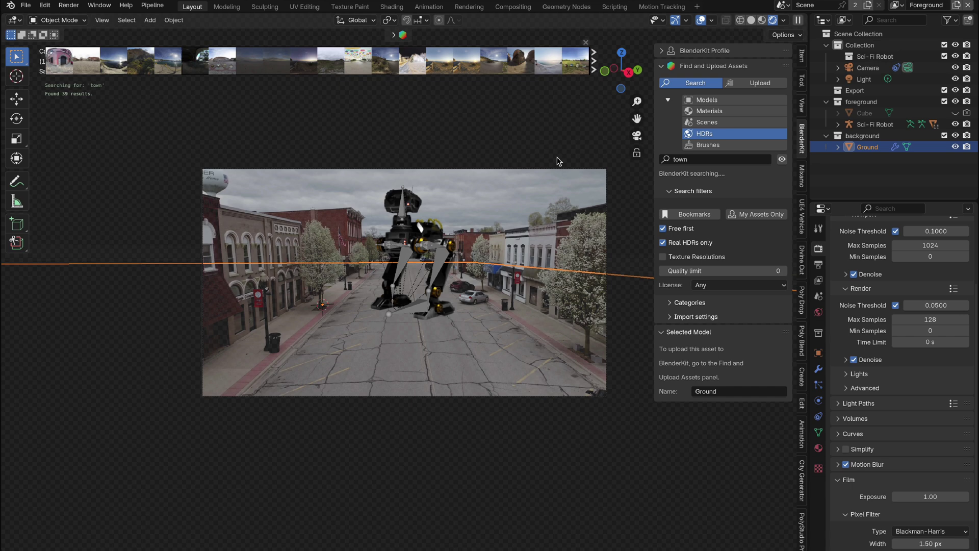
Step: Download the town HDRI from BlenderKit at 4096 resolution
mouse_move(433, 73)
click(396, 62)
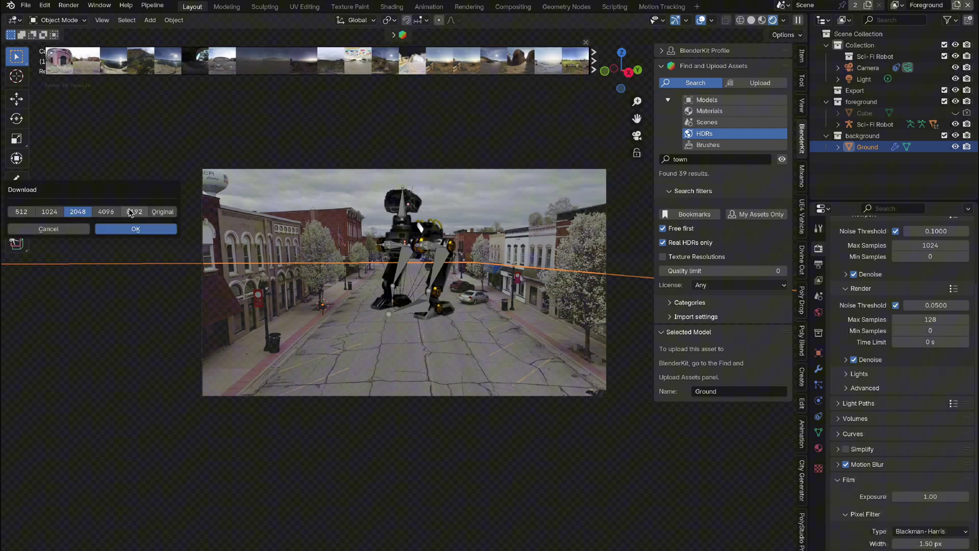
click(108, 212)
click(115, 228)
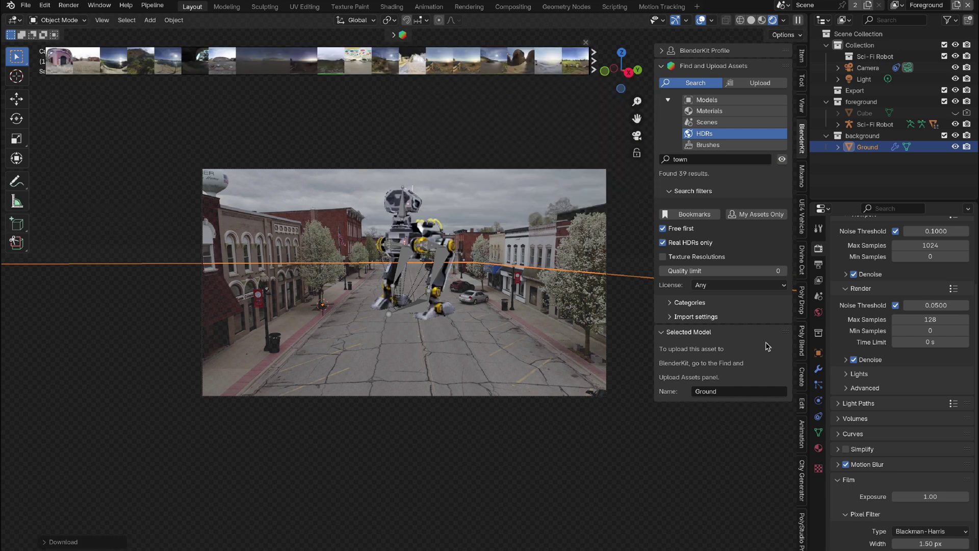
Step: Set the World lighting strength to 0.5
click(818, 311)
double_click(925, 336)
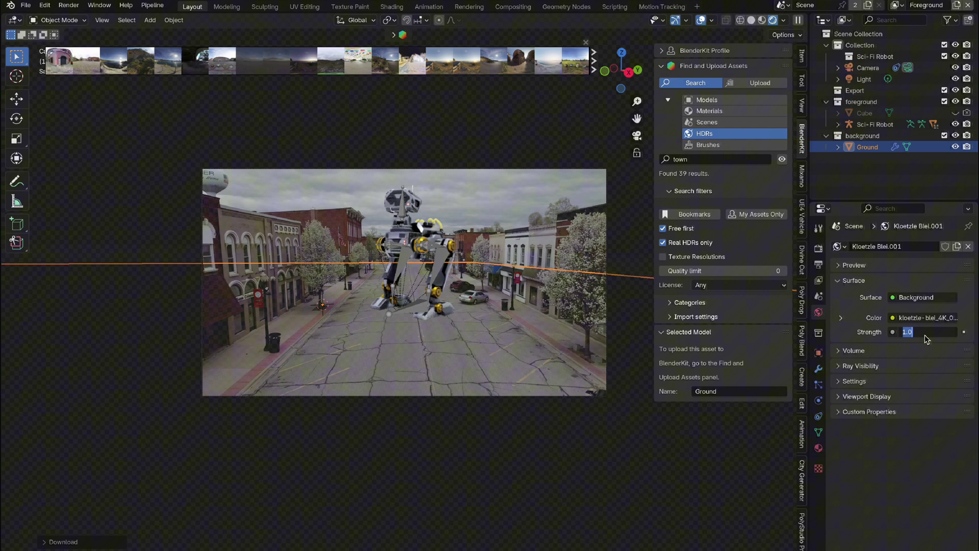
text(.5)
key(Return)
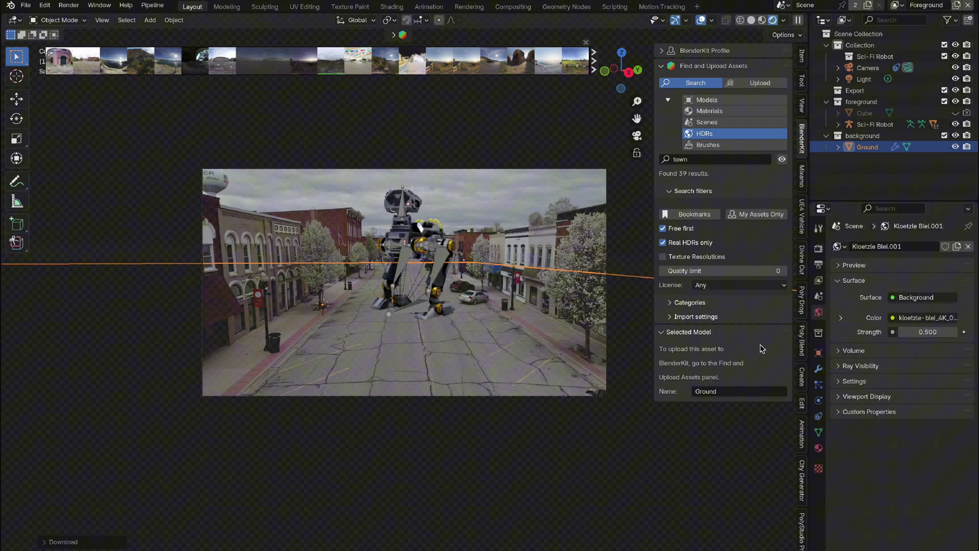
Step: Switch to the Background view layer, delete the test cube, and select Ground
click(901, 7)
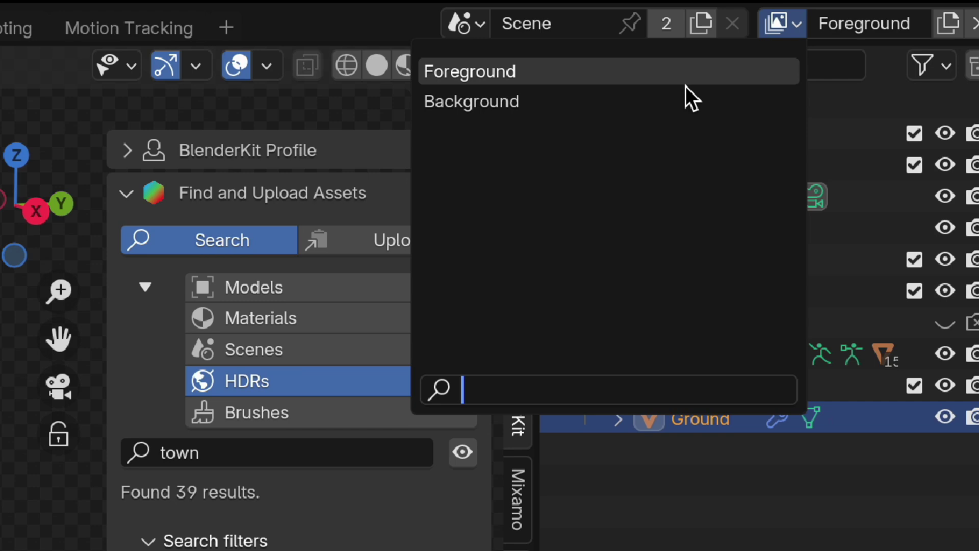
click(682, 92)
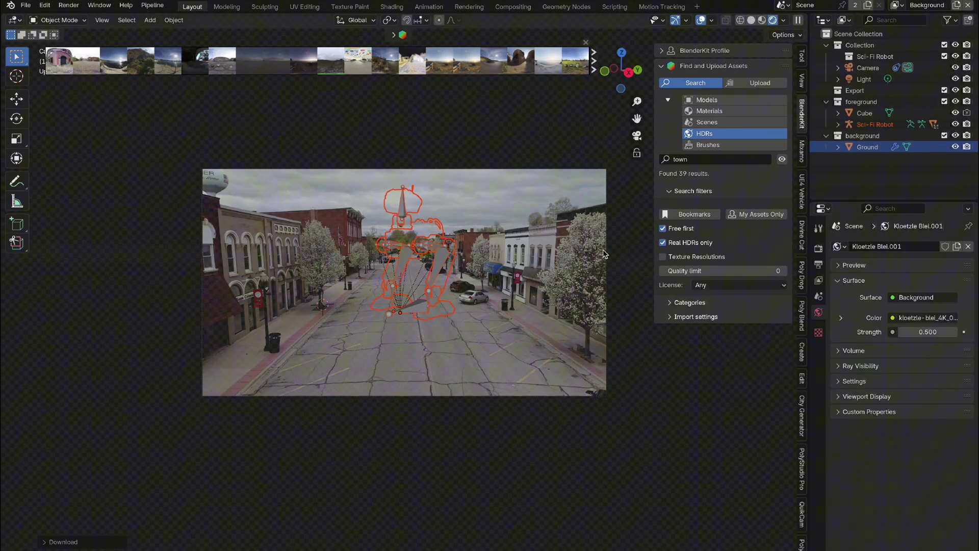
click(862, 113)
key(Delete)
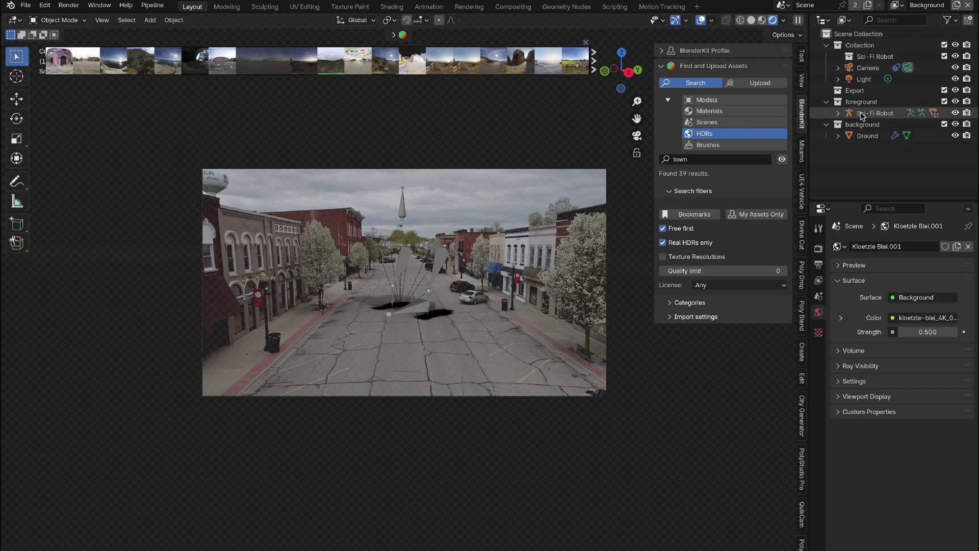
click(867, 135)
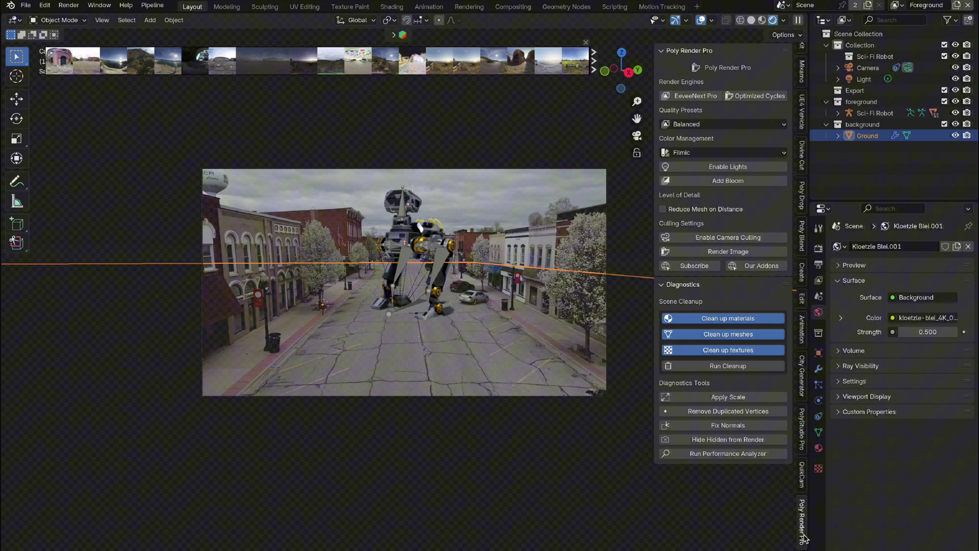
Step: Set Poly Render Pro to the Fast quality preset with Standard colour management
click(723, 125)
click(697, 142)
click(720, 152)
click(676, 203)
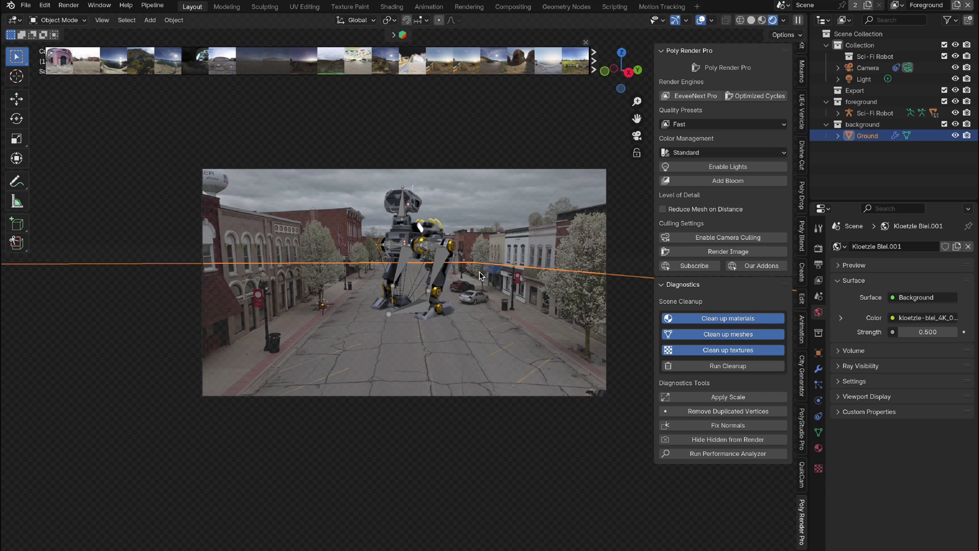
Step: Render the current frame with Render > Render Image
click(69, 6)
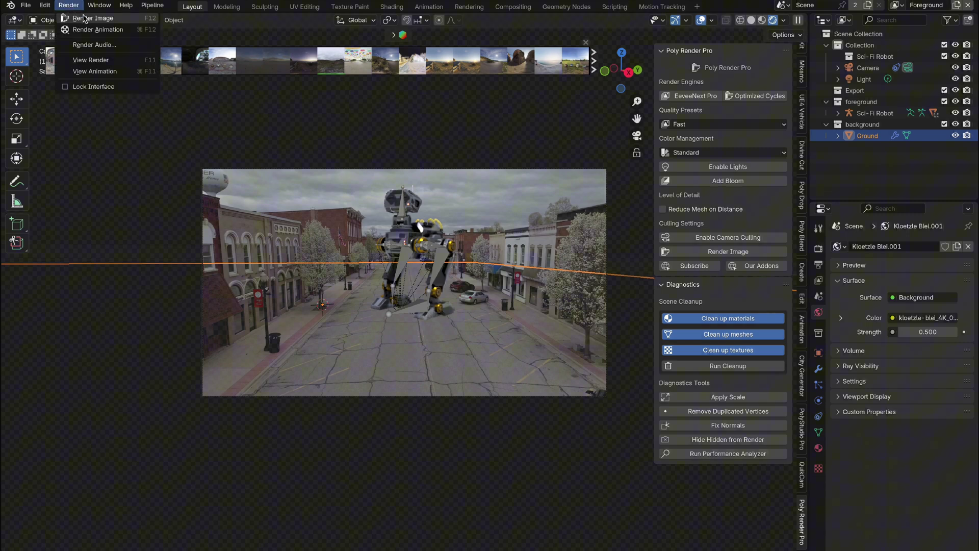
click(85, 18)
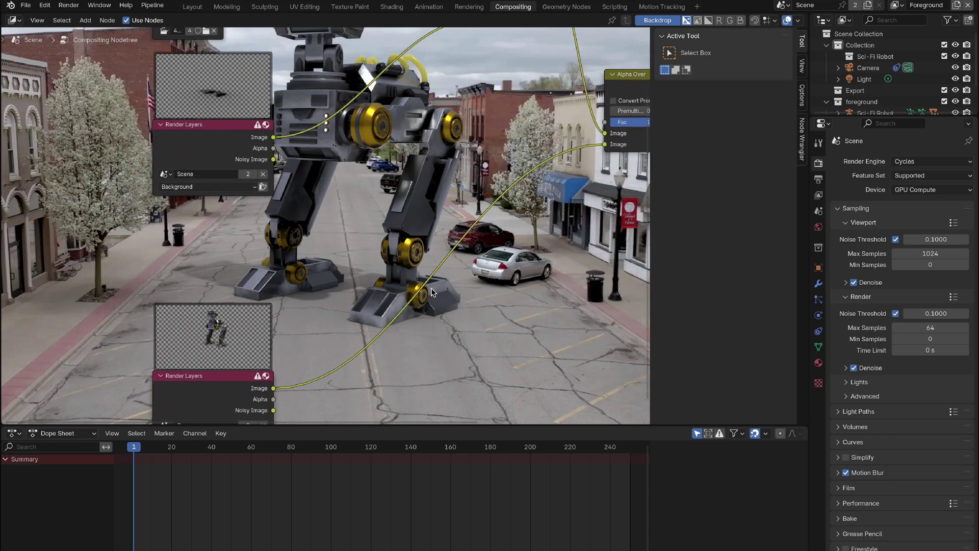
Step: Add an RGB Curves node fed by the foreground Render Layers image
middle_drag(431, 292, 432, 285)
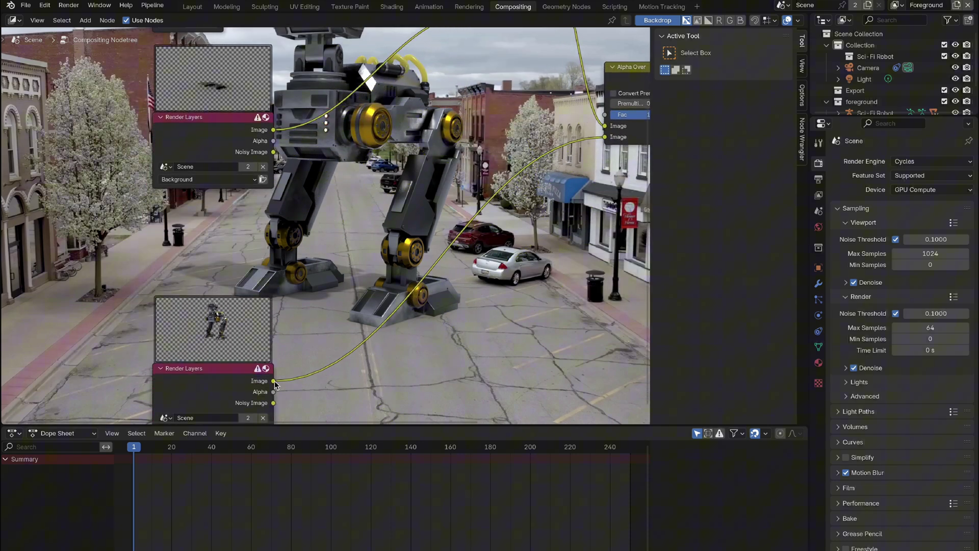
drag(274, 381, 382, 309)
text(rgb)
key(Return)
click(362, 218)
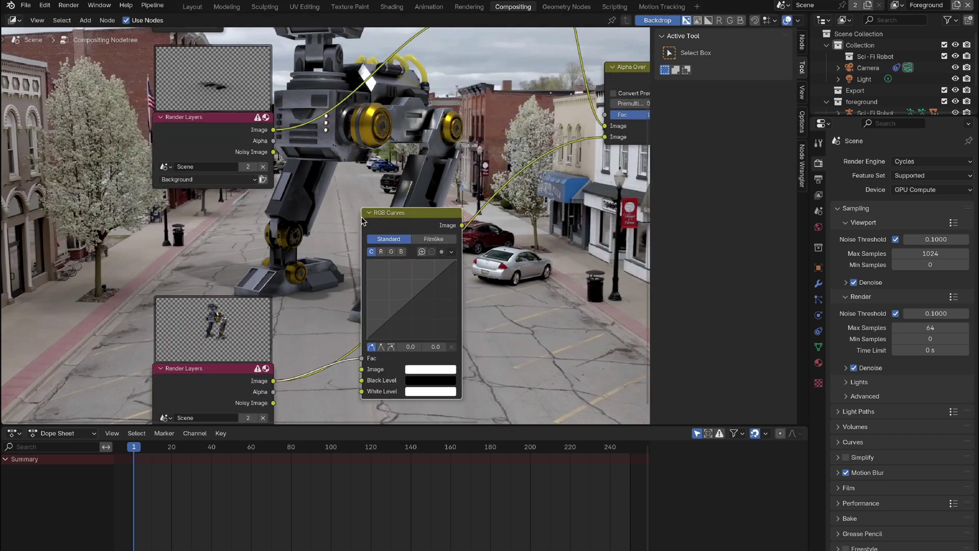
Step: Wire RGB Curves into the Alpha Over, drop the Fac link, and lower the curve to darken the robot
drag(462, 225, 605, 137)
middle_drag(297, 350, 288, 303)
drag(263, 334, 336, 338)
middle_drag(173, 406, 183, 404)
drag(400, 263, 402, 268)
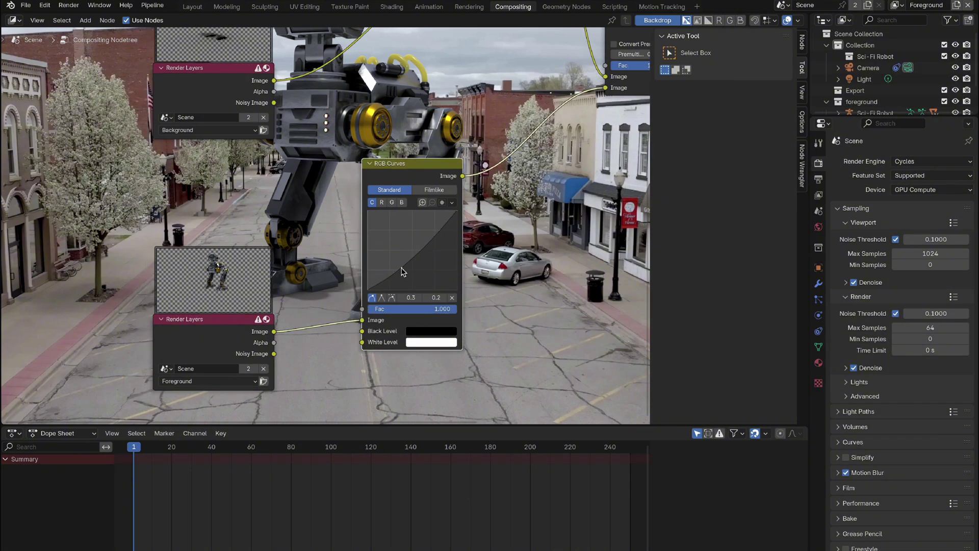